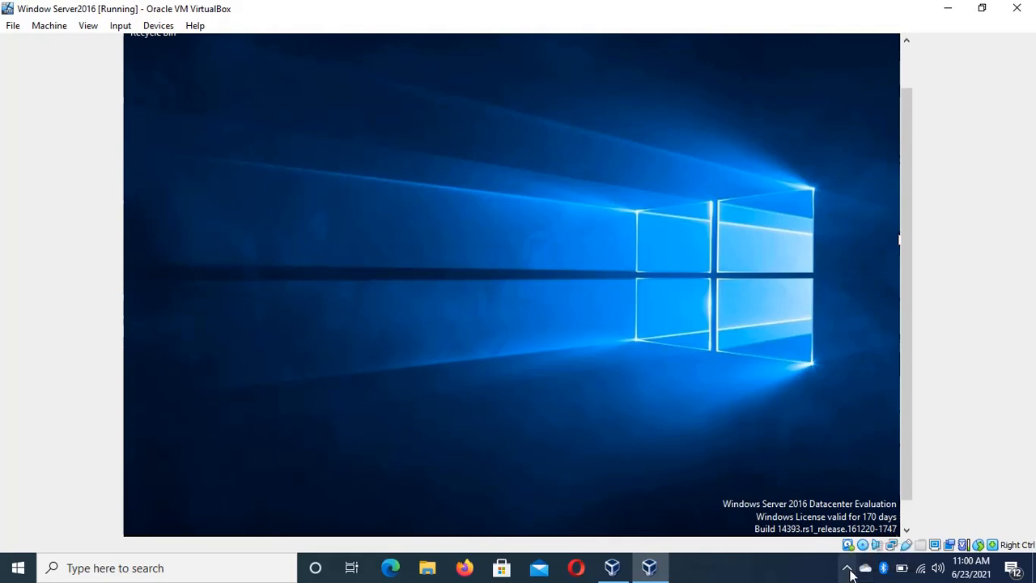
pyautogui.click(847, 569)
pyautogui.click(849, 570)
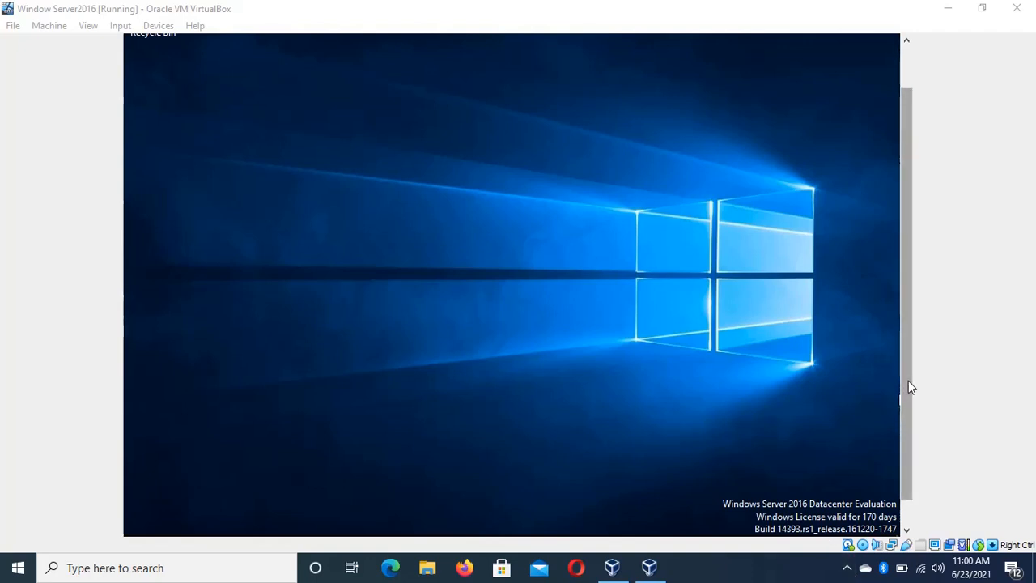
pyautogui.moveTo(908, 380); pyautogui.dragTo(890, 479)
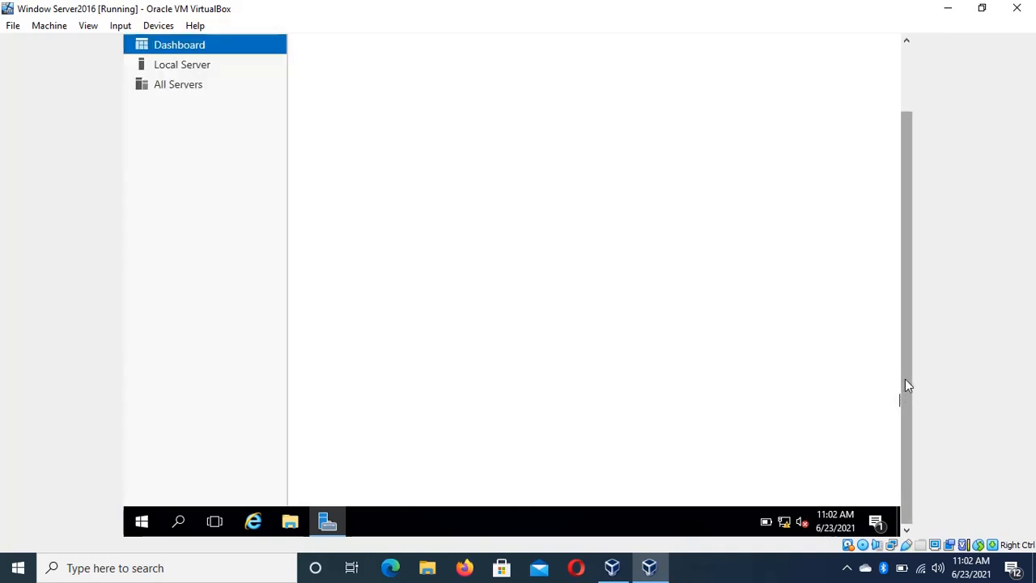
pyautogui.moveTo(904, 380); pyautogui.dragTo(897, 241)
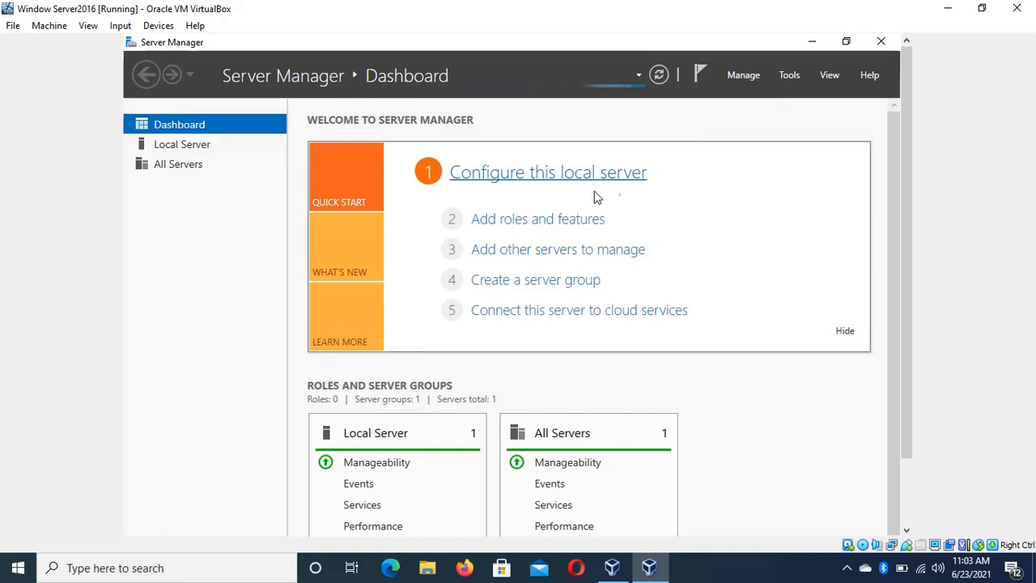
# Try to start the Add Roles and Features Wizard from the dashboard.
pyautogui.click(579, 219)
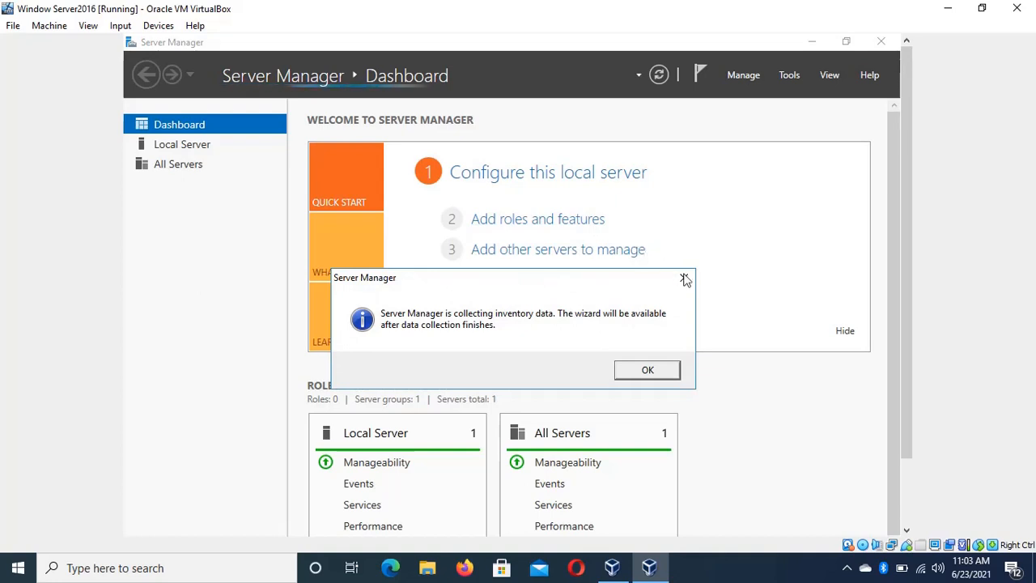
pyautogui.click(661, 373)
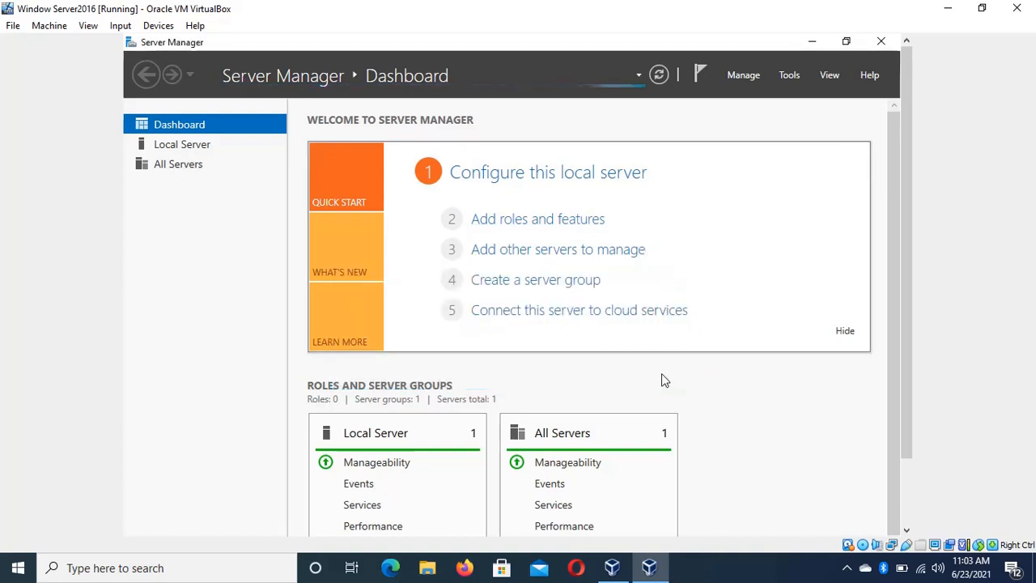
# Switch the Window Server2016 virtual machine to full-screen mode.
pyautogui.click(120, 25)
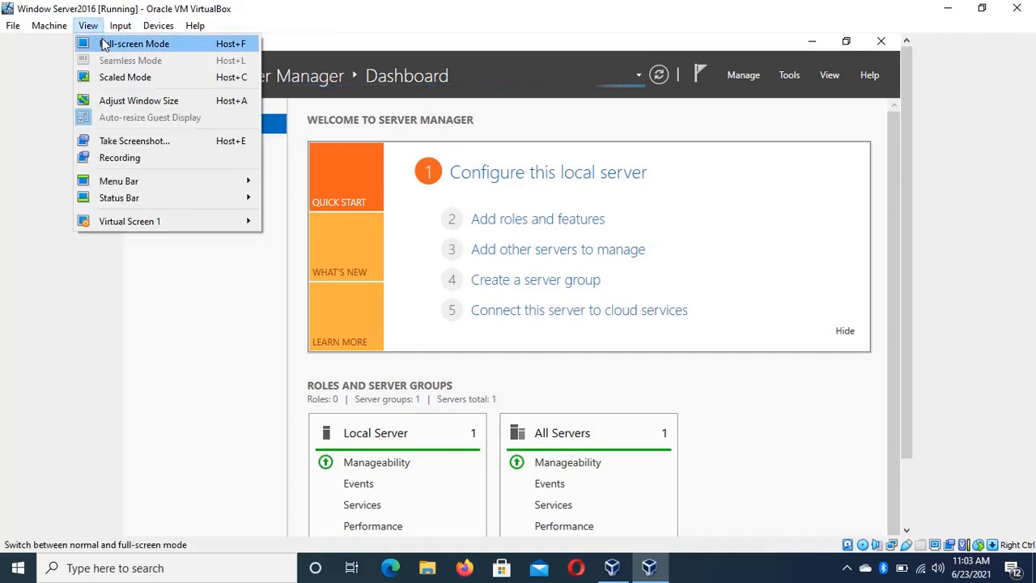
pyautogui.click(102, 44)
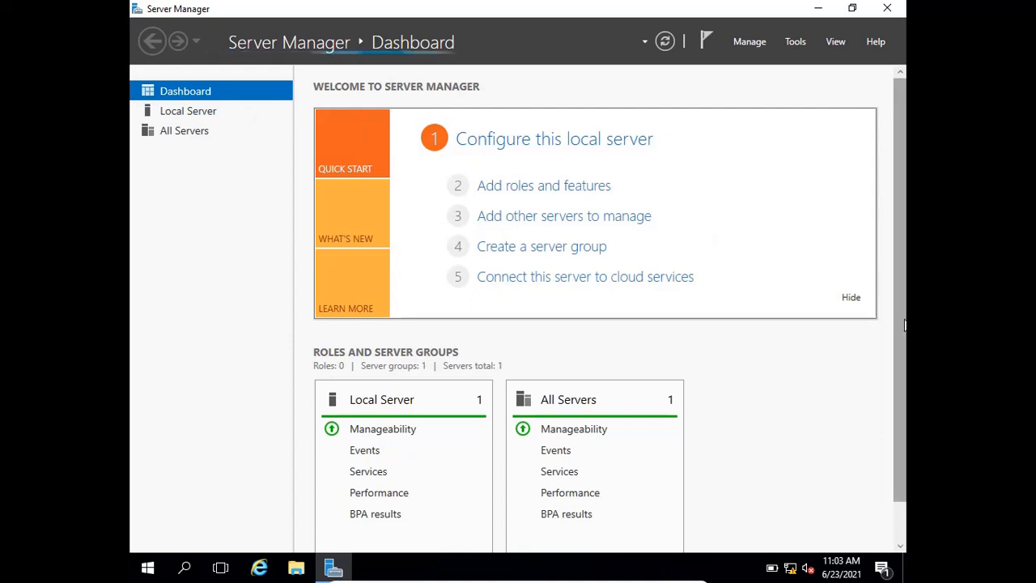
pyautogui.moveTo(904, 324); pyautogui.dragTo(875, 241)
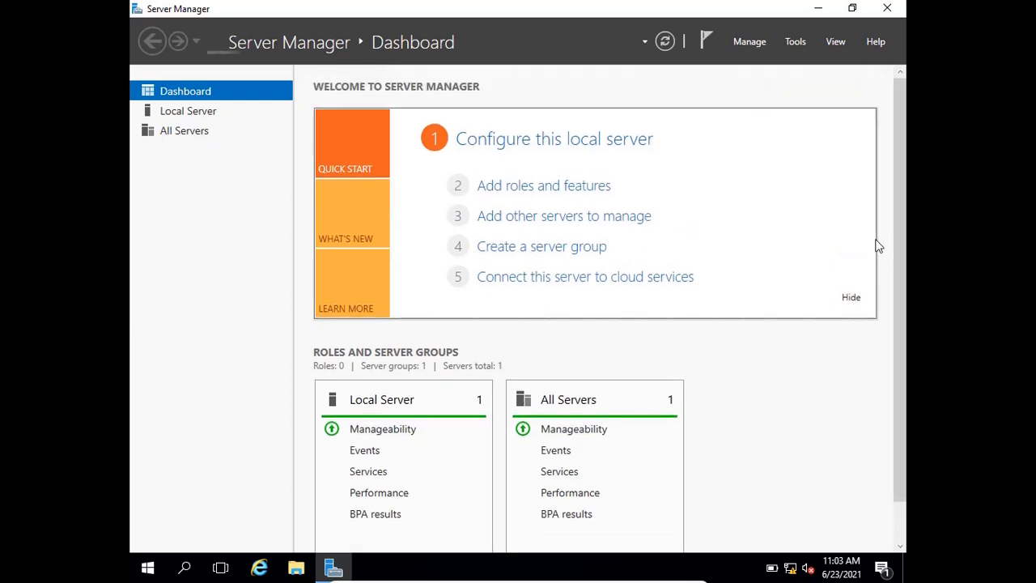
pyautogui.click(800, 41)
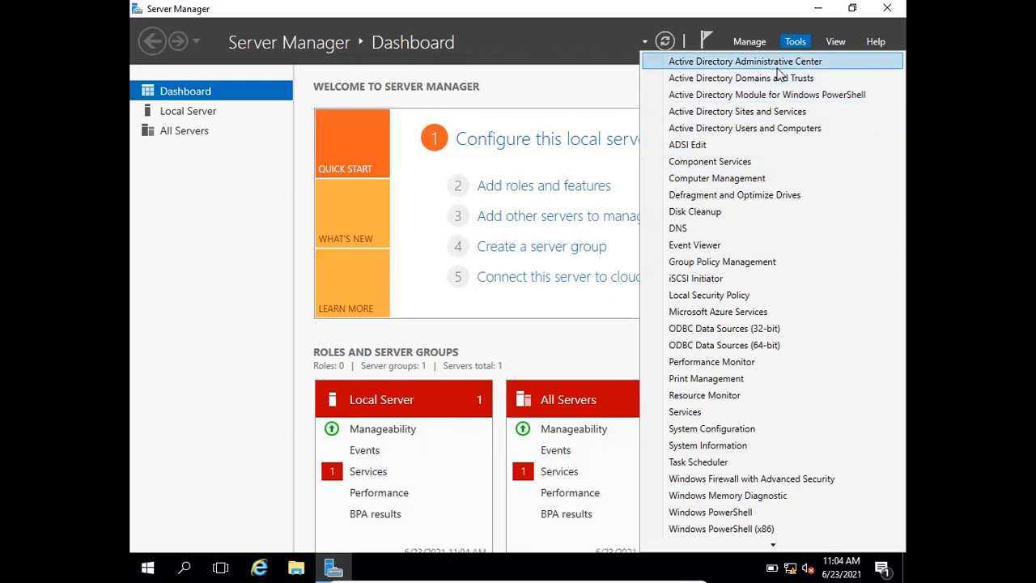
pyautogui.click(604, 76)
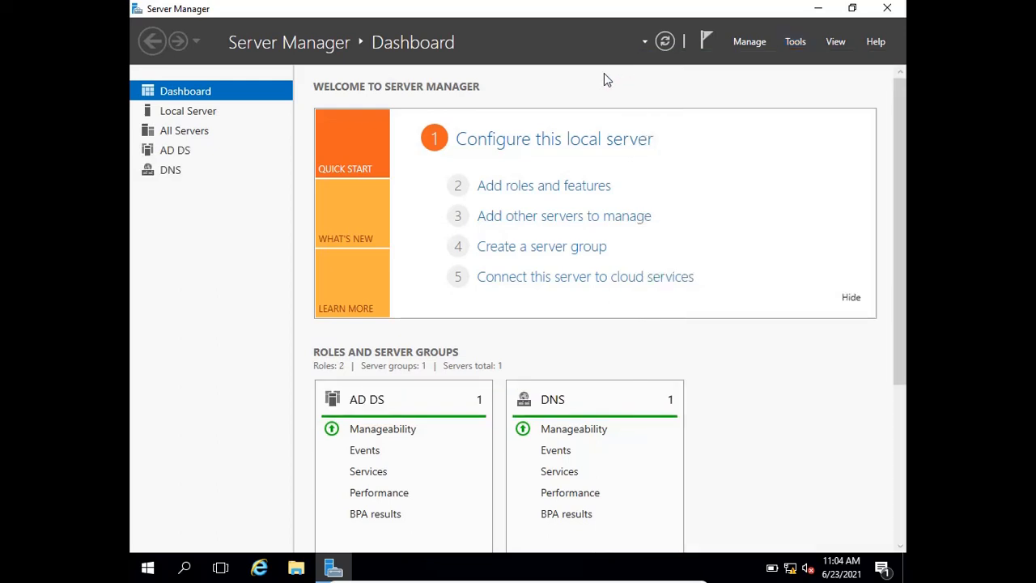
# Start adding roles and features, accepting role-based or feature-based installation and Server2.technical.local as the destination server.
pyautogui.click(565, 191)
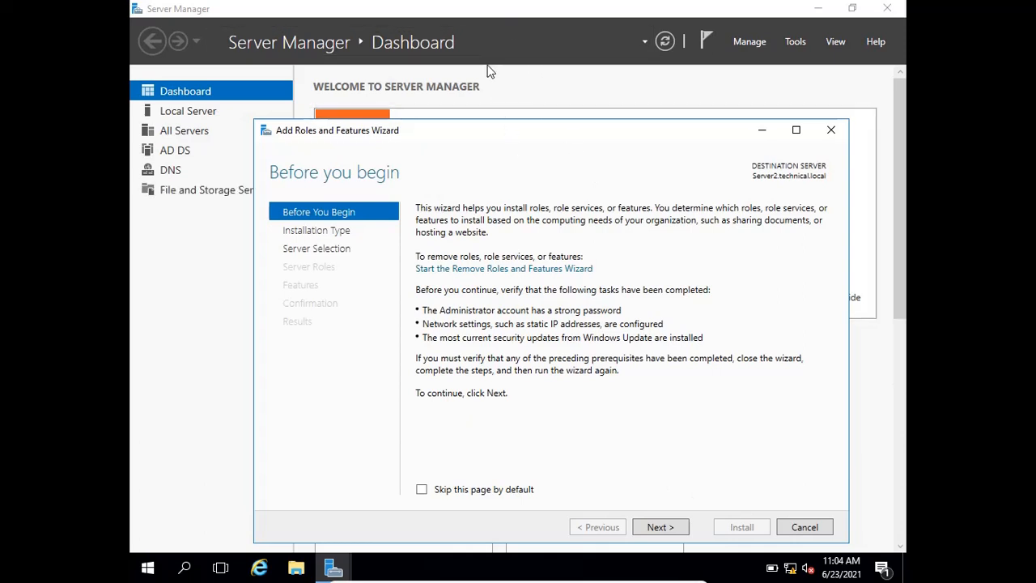
pyautogui.moveTo(434, 139); pyautogui.dragTo(386, 72)
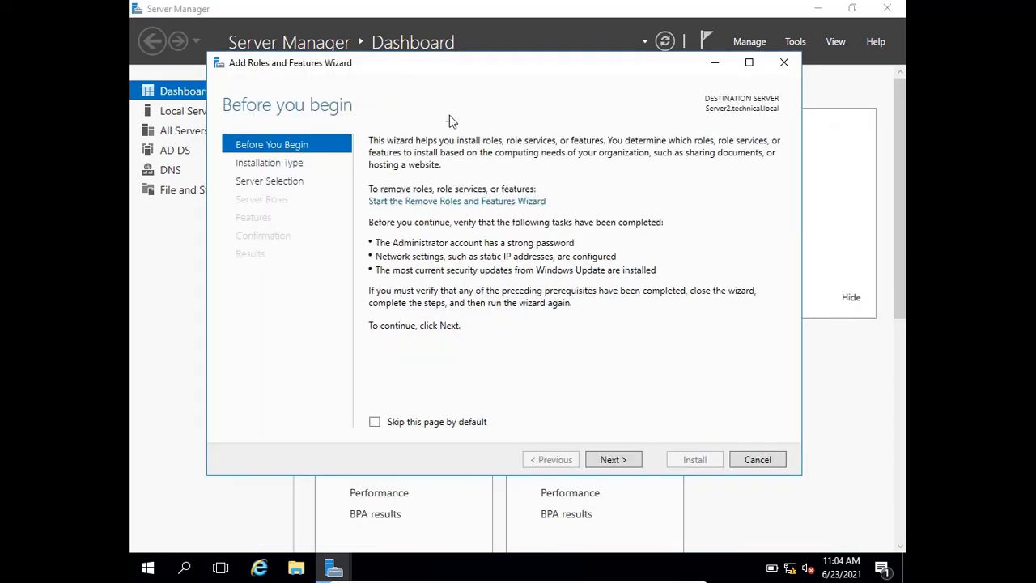
pyautogui.click(613, 459)
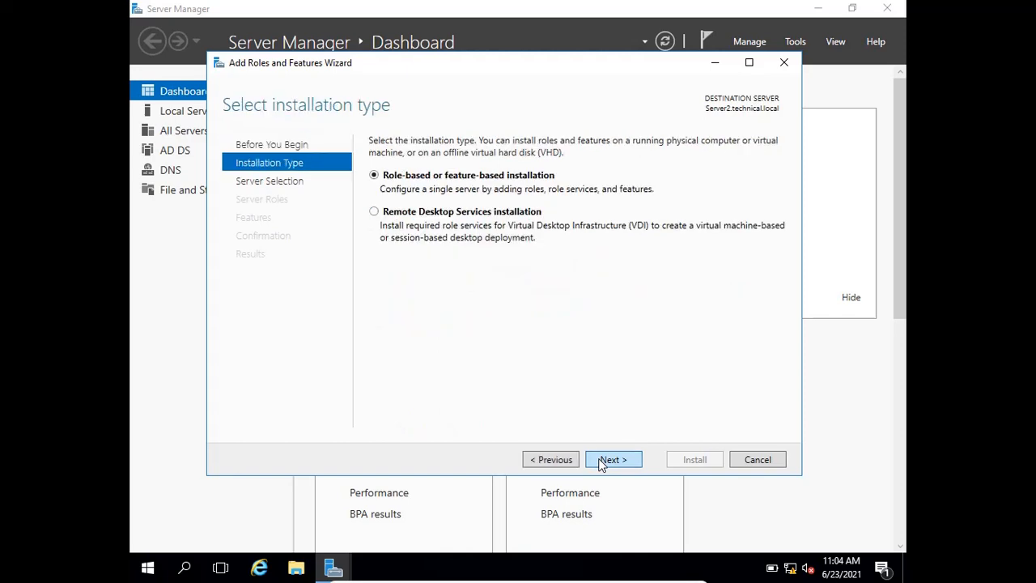
pyautogui.click(601, 462)
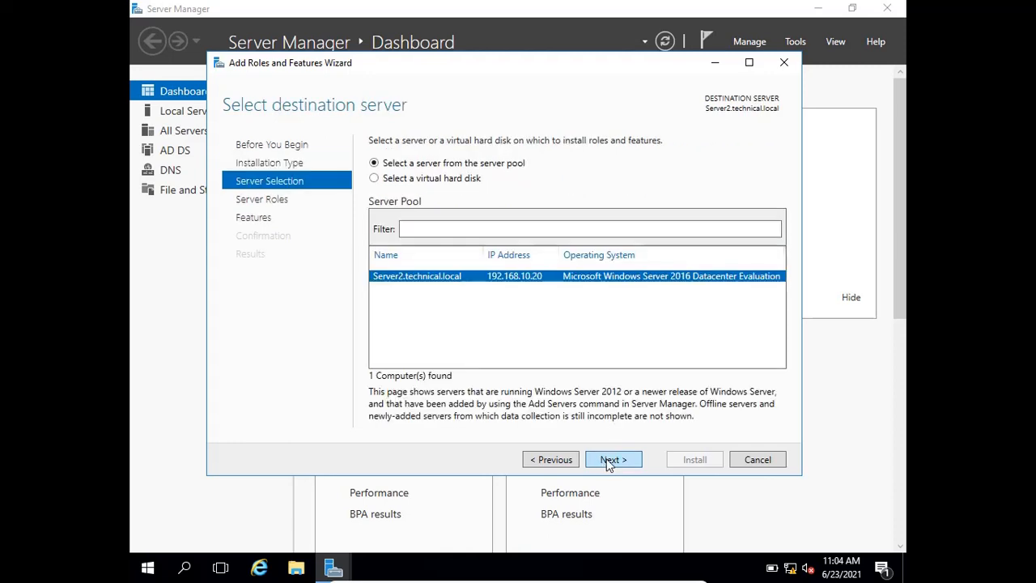
pyautogui.click(608, 462)
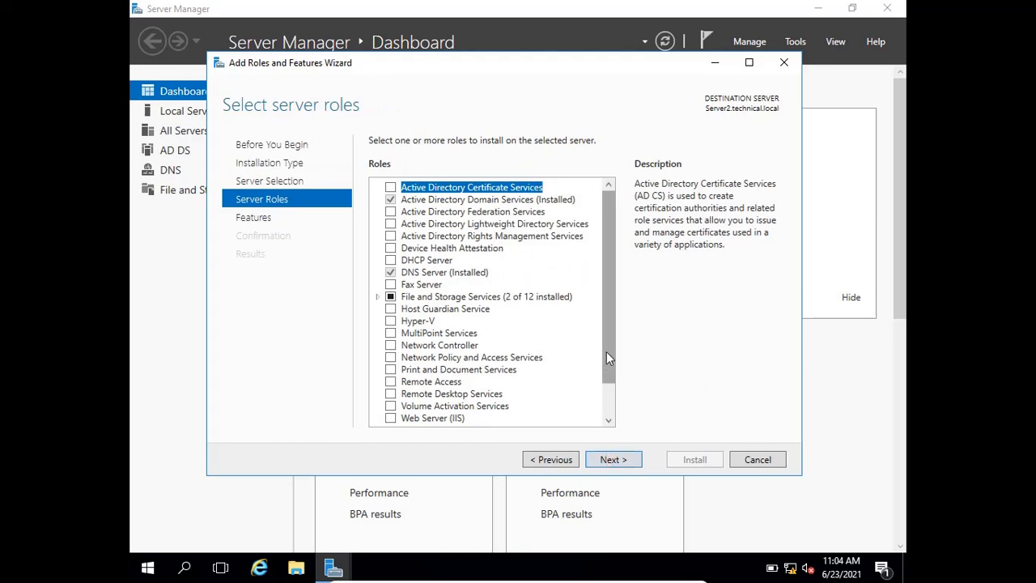
# Select the DHCP Server role and include its required DHCP Server Tools with management tools.
pyautogui.moveTo(611, 354); pyautogui.dragTo(602, 314)
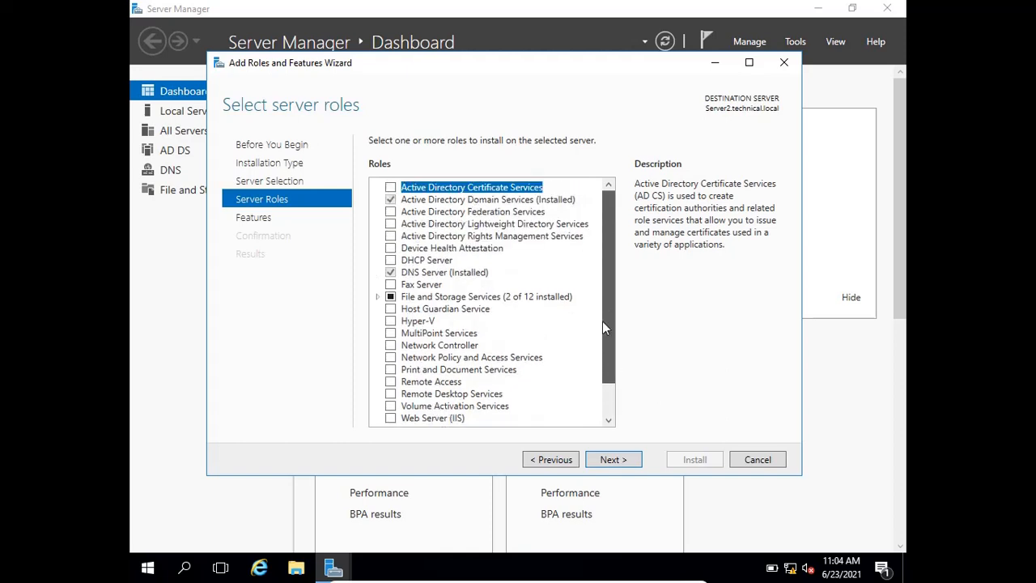
pyautogui.moveTo(604, 364); pyautogui.dragTo(611, 332)
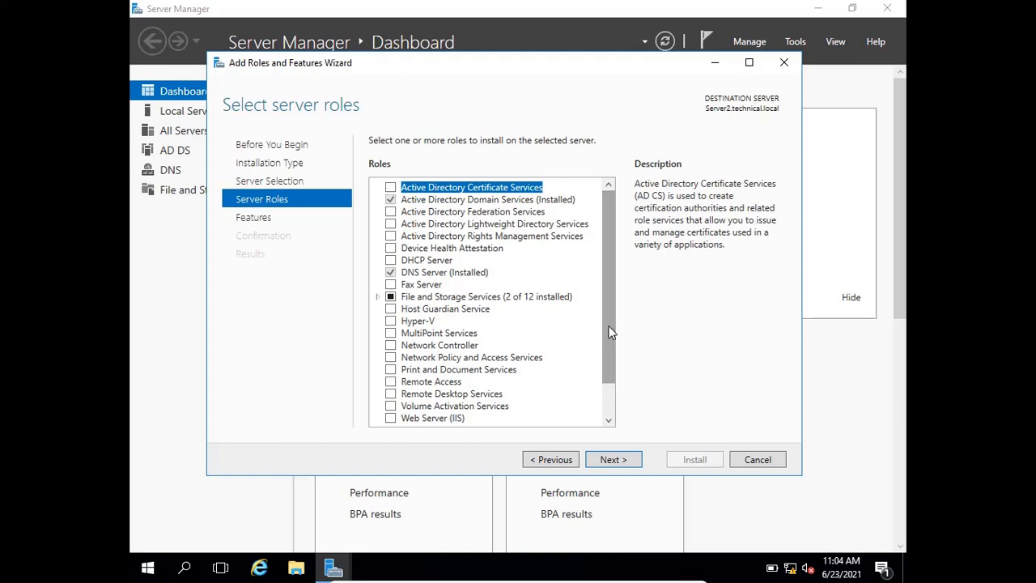
pyautogui.click(394, 262)
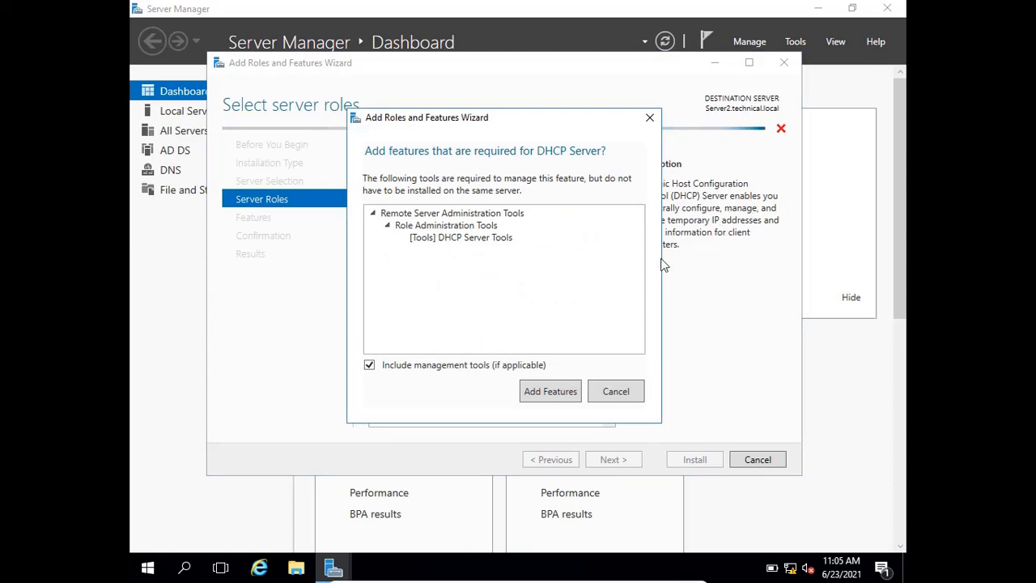
pyautogui.click(553, 393)
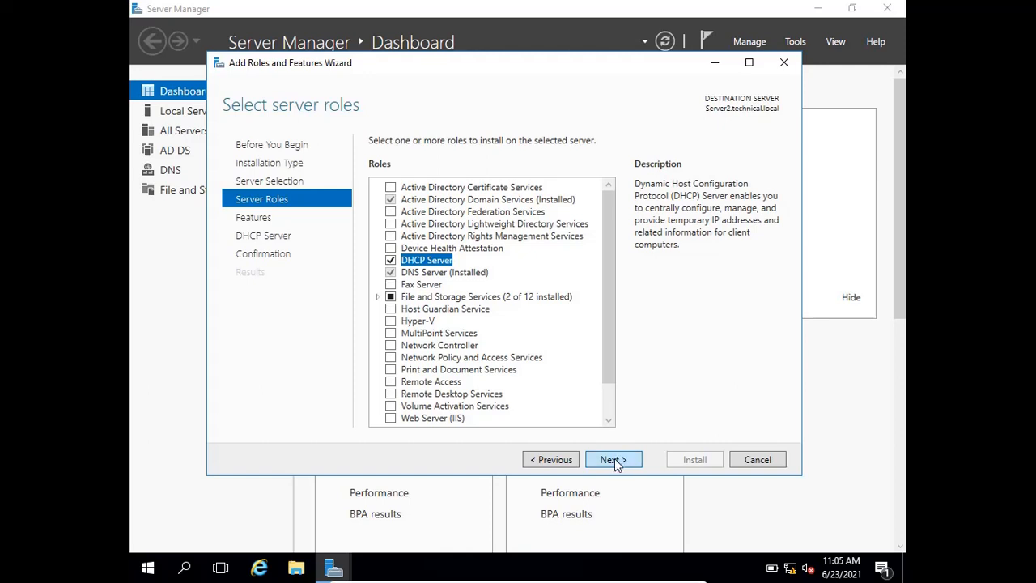
# Keep the default features and install the DHCP Server role without automatic restart.
pyautogui.click(612, 459)
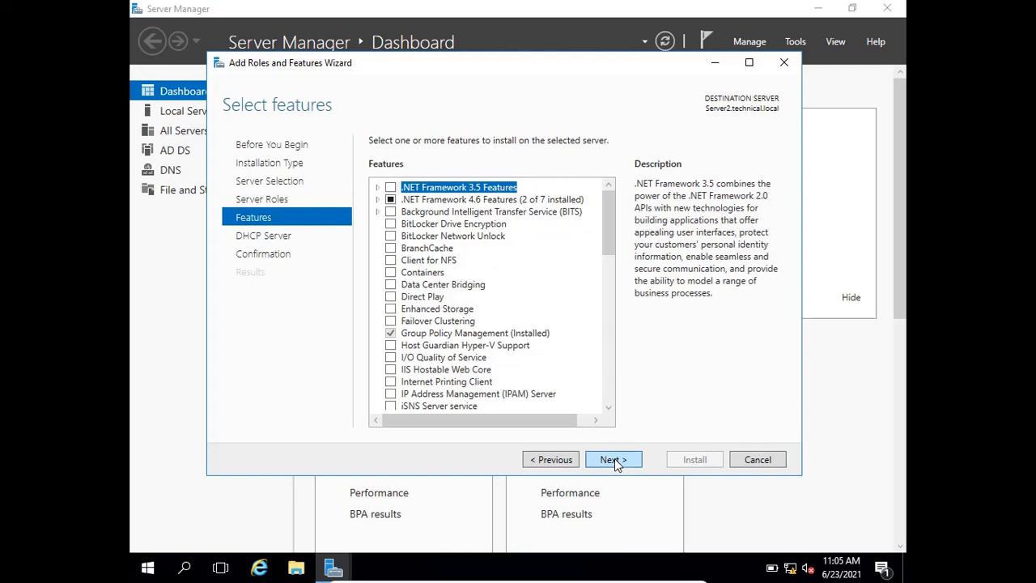
pyautogui.click(614, 459)
pyautogui.click(615, 460)
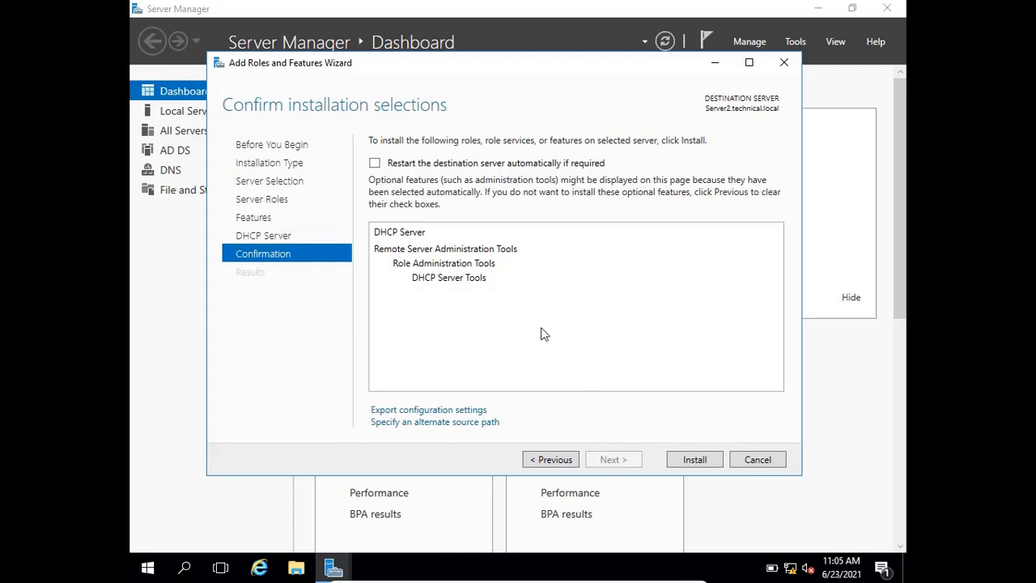
pyautogui.click(695, 460)
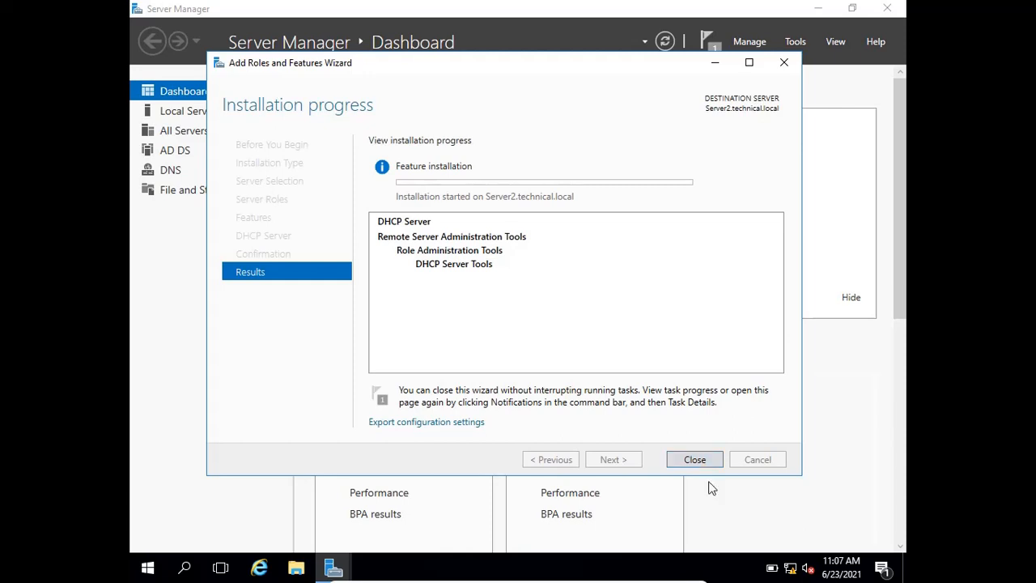
# Return the Window Server2016 virtual machine from full-screen mode to its normal window.
pyautogui.moveTo(534, 576)
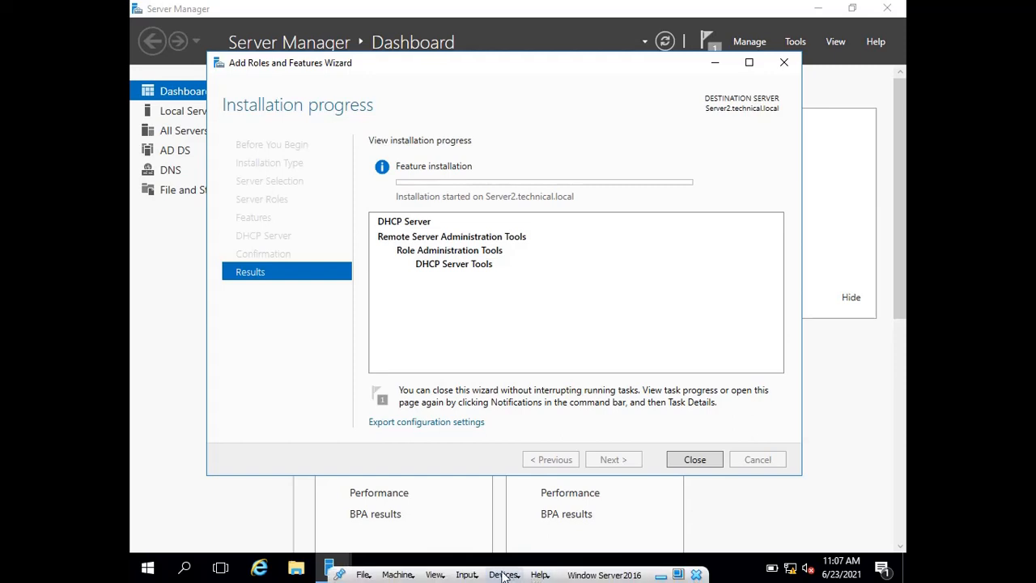
pyautogui.click(435, 574)
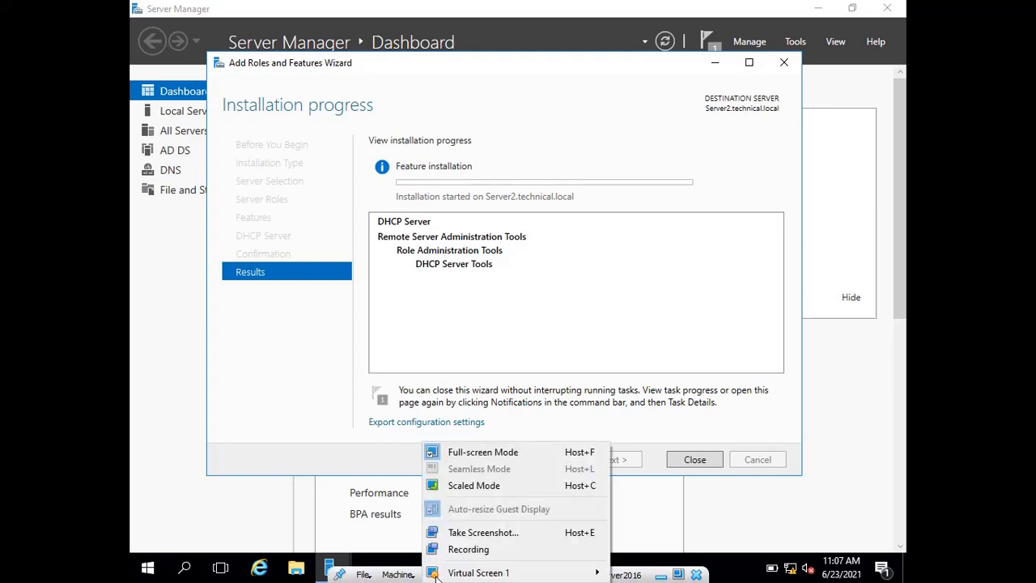
pyautogui.click(511, 458)
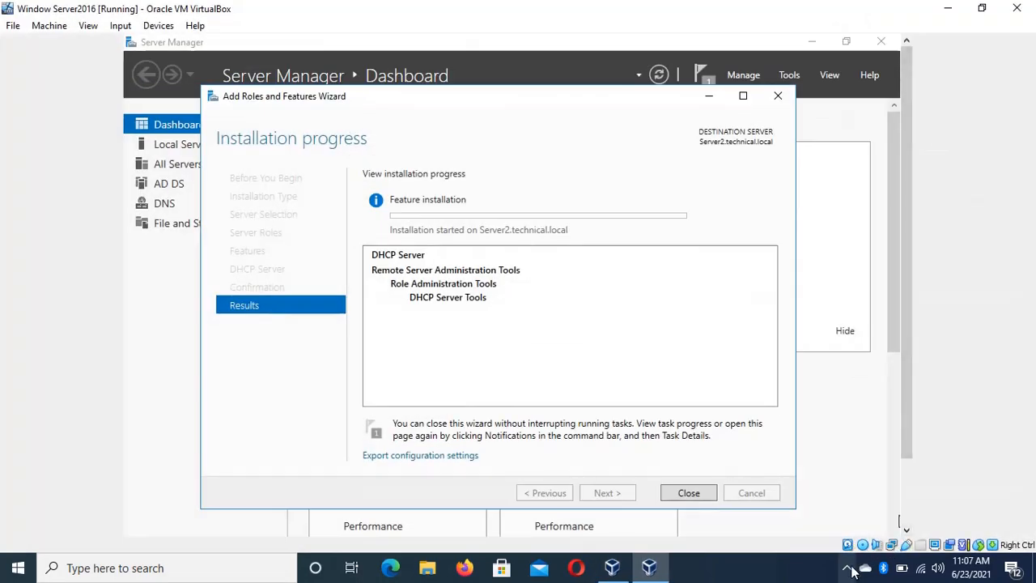
pyautogui.click(848, 569)
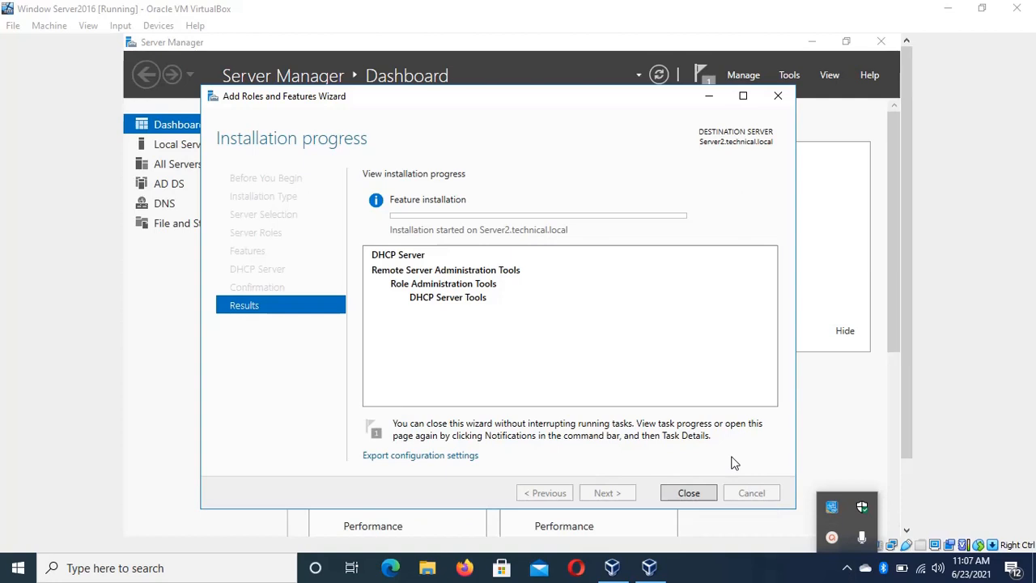
pyautogui.click(846, 572)
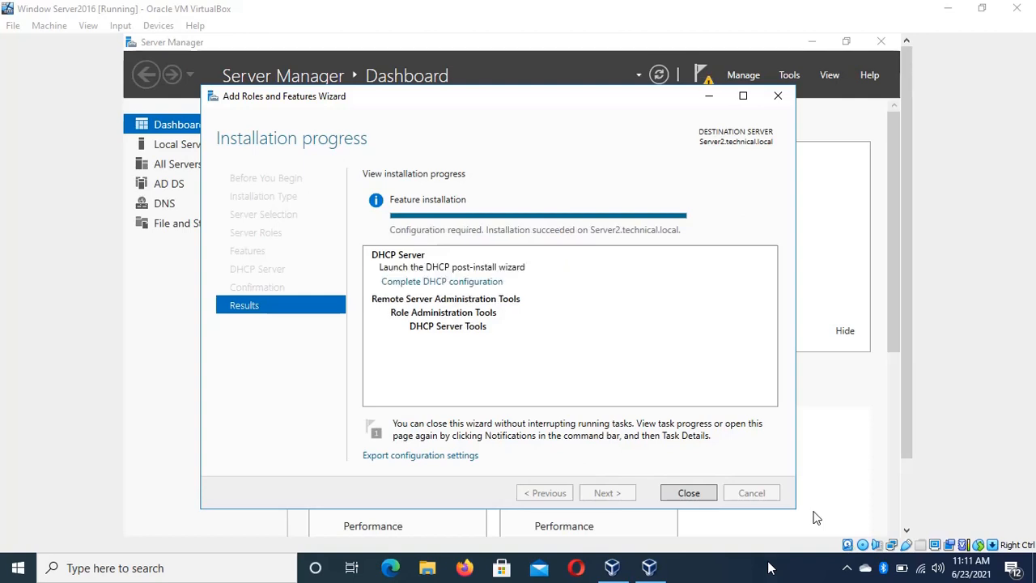
# Close the installation wizard and open the DHCP management console in a maximized window.
pyautogui.click(687, 494)
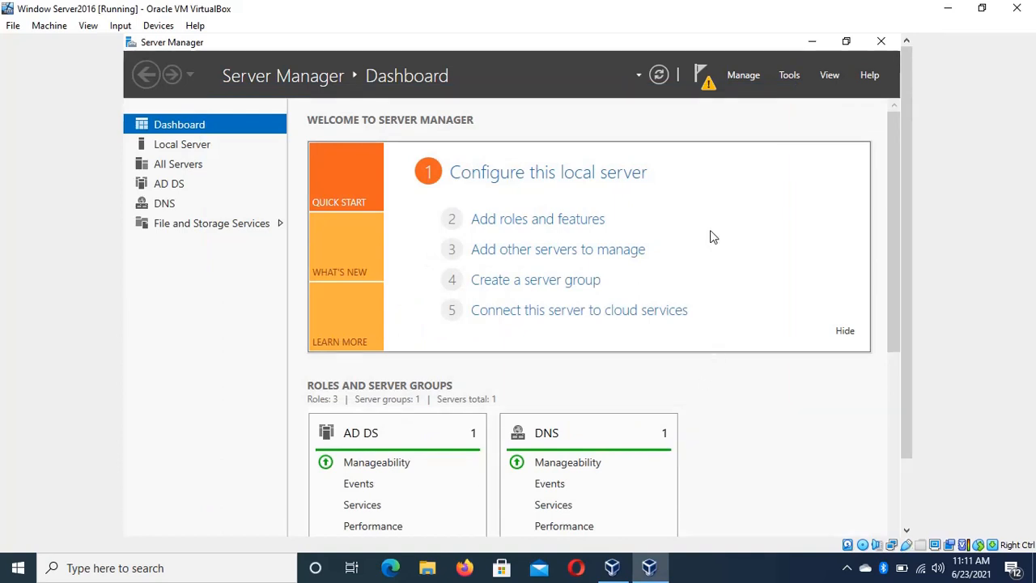
pyautogui.click(790, 76)
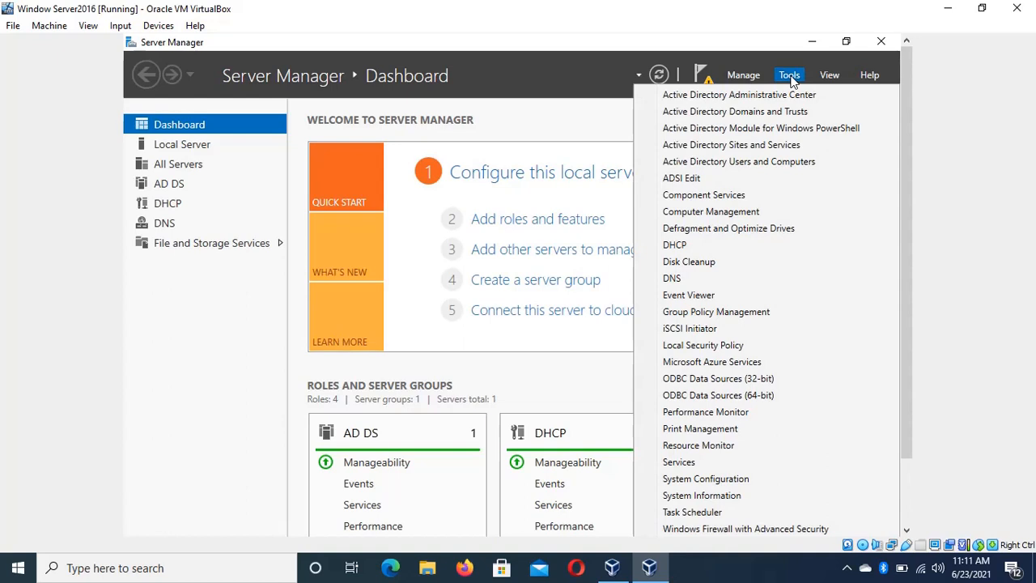
pyautogui.click(698, 251)
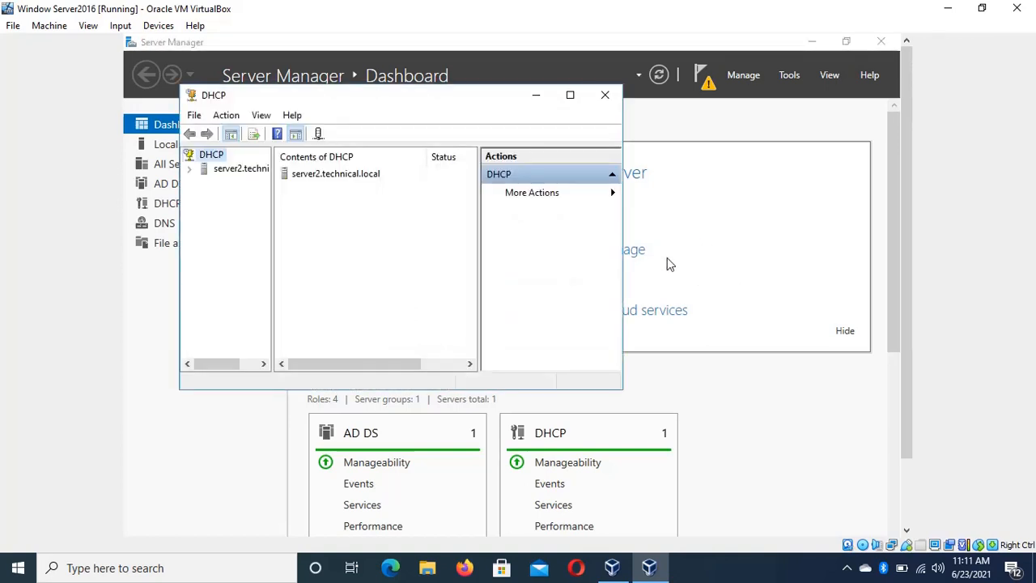
pyautogui.click(570, 97)
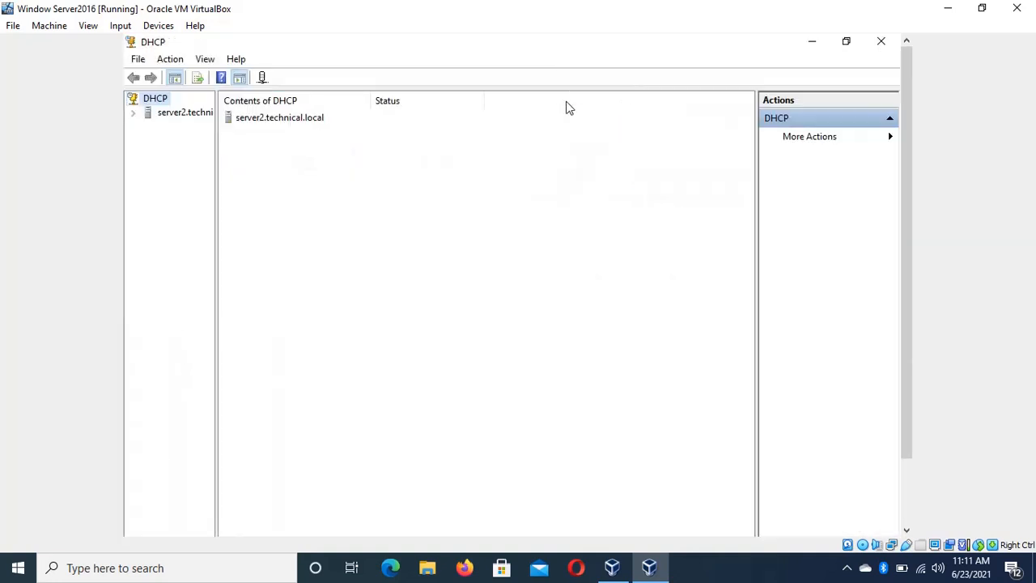
# Expand the server2.technical.local node, widen the console tree and open the IPv4 node.
pyautogui.click(134, 117)
pyautogui.hscroll(2, 191, 130)
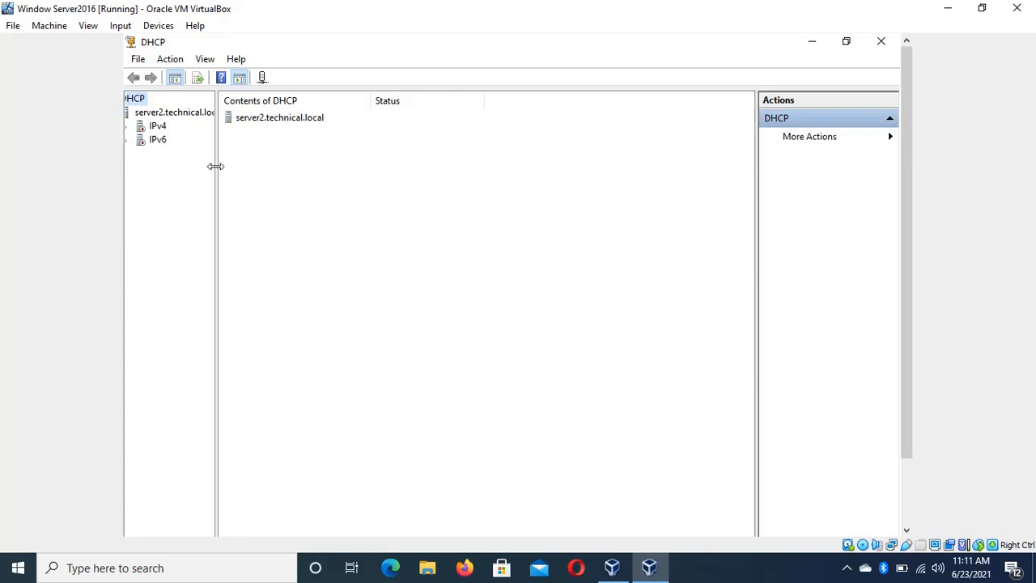
pyautogui.moveTo(216, 165); pyautogui.dragTo(246, 165)
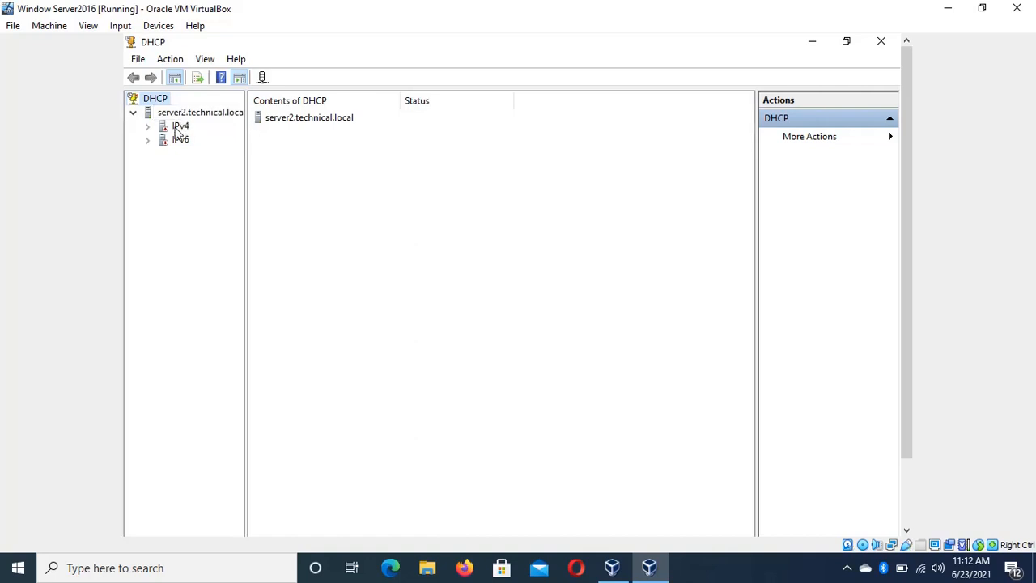
pyautogui.click(178, 128)
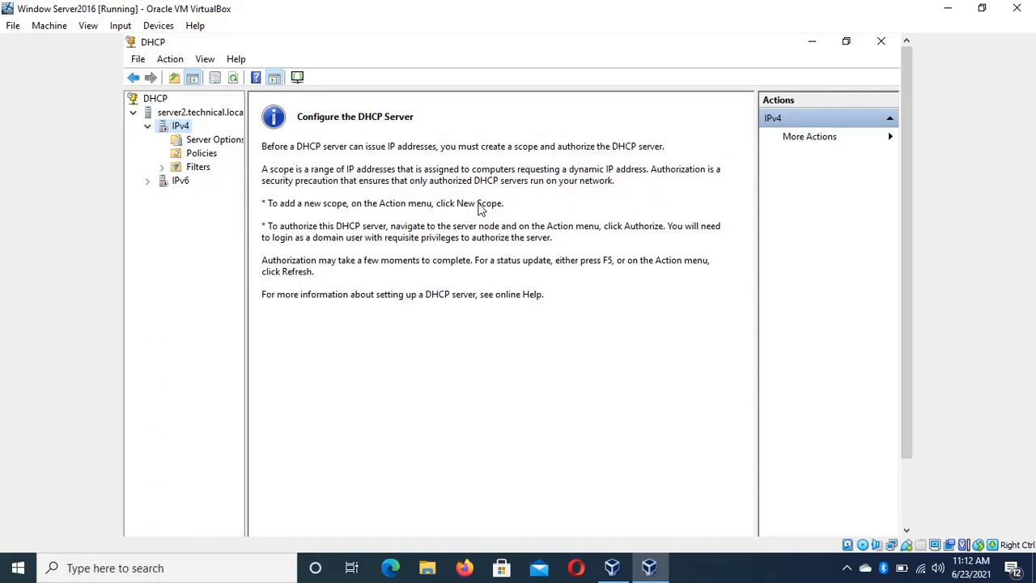
# Start creating a new scope under IPv4 and advance past the wizard's welcome page.
pyautogui.rightClick(178, 131)
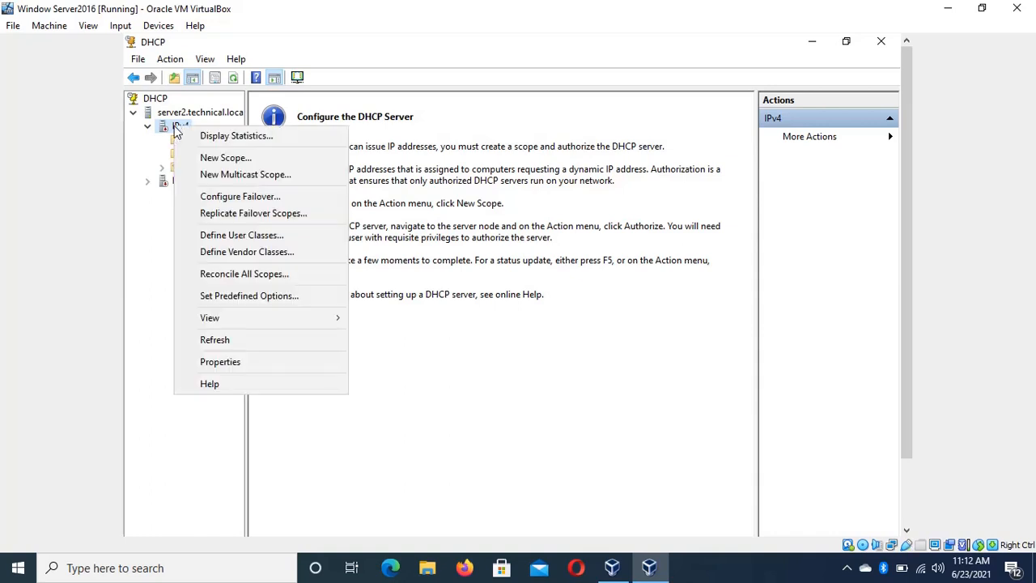
pyautogui.click(232, 161)
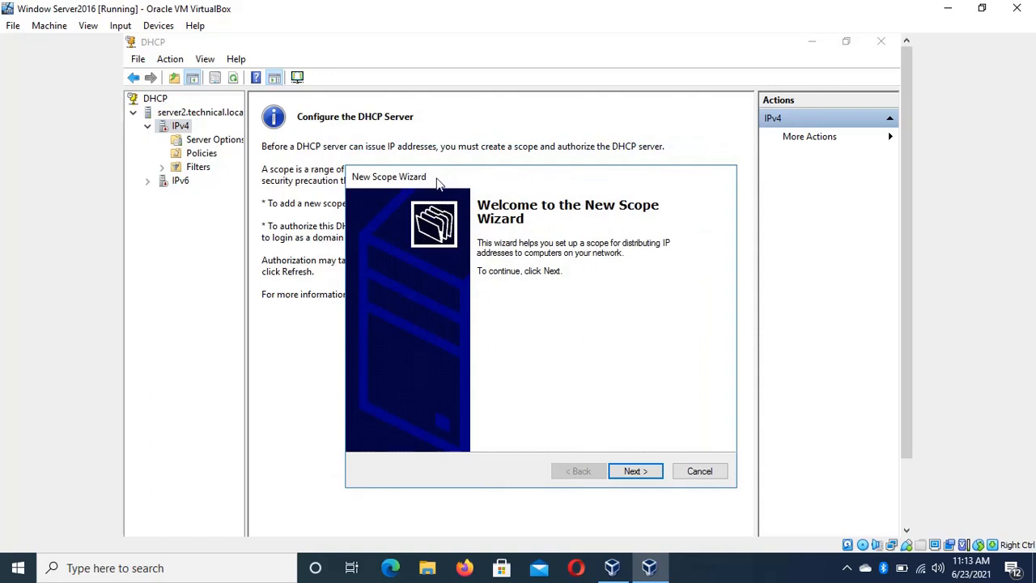
pyautogui.moveTo(440, 179); pyautogui.dragTo(353, 131)
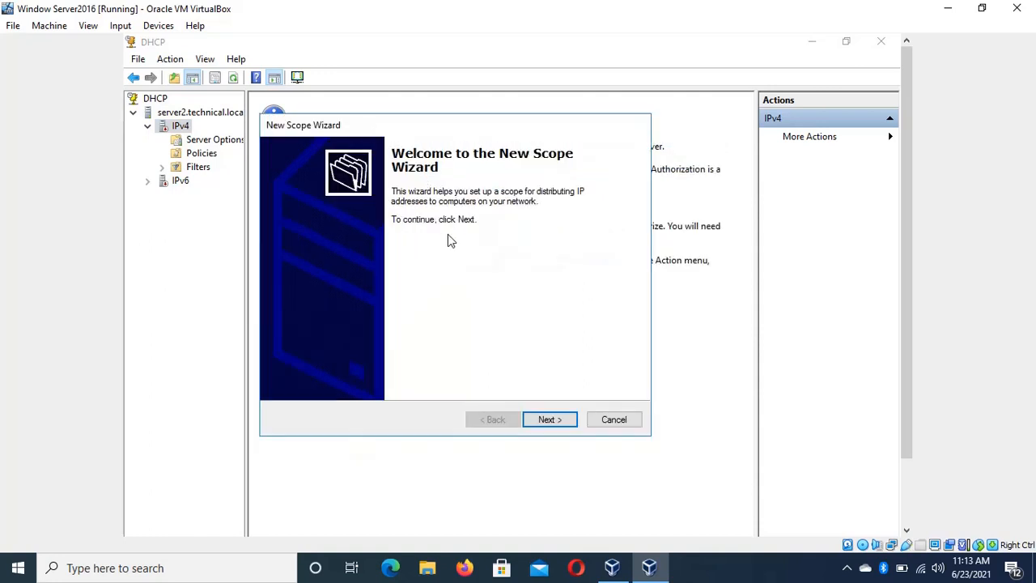
pyautogui.click(546, 420)
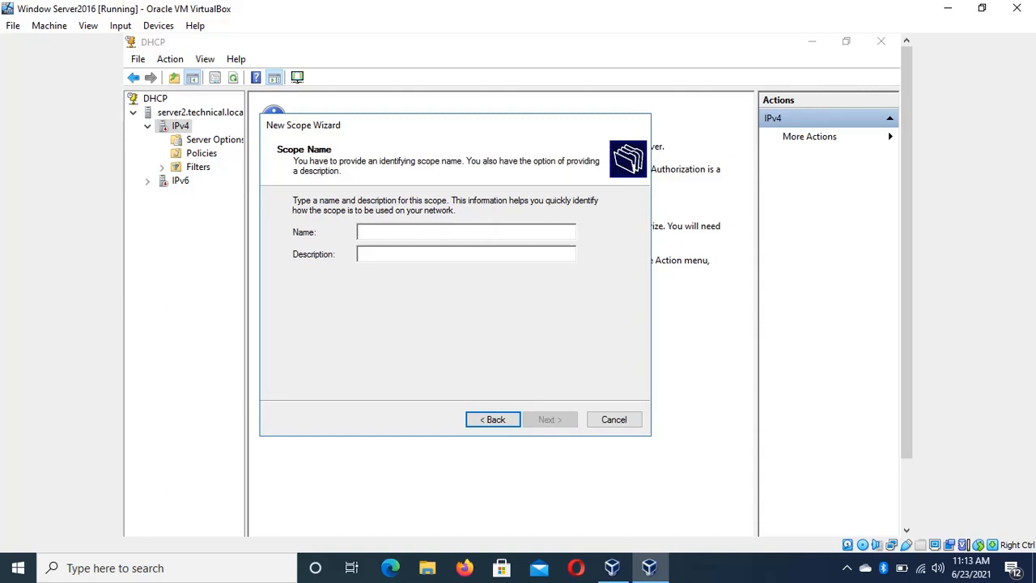
# Name the scope "Client Connect", describe it as "For exterbal Users" and continue to the address range.
pyautogui.write('Cli')
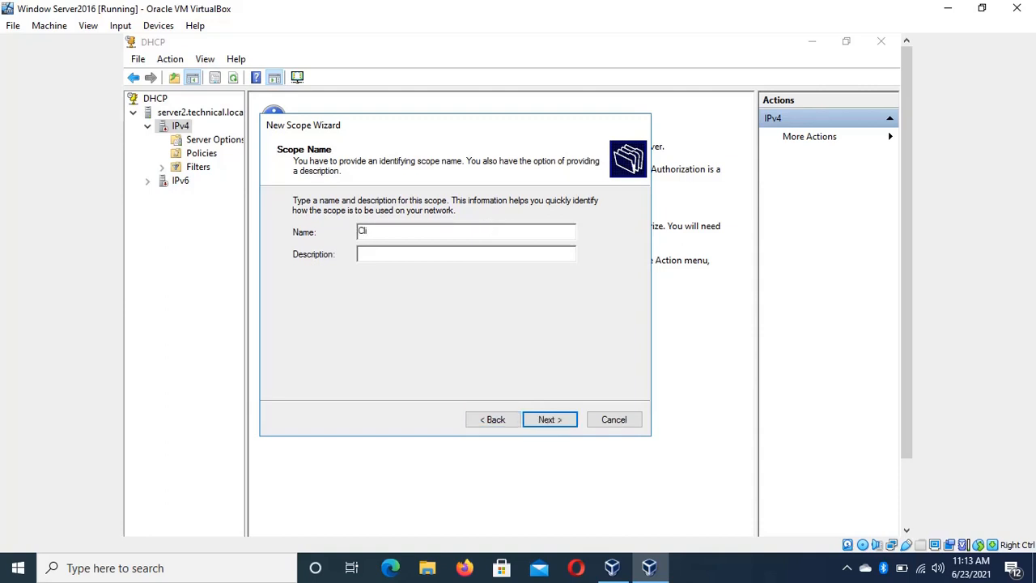
pyautogui.write('ent ')
pyautogui.write('D')
pyautogui.write('o')
pyautogui.press('BackSpace')
pyautogui.press('BackSpace')
pyautogui.write('DM')
pyautogui.press('BackSpace')
pyautogui.press('BackSpace')
pyautogui.press('BackSpace')
pyautogui.write('Connect')
pyautogui.click(488, 259)
pyautogui.write('For exterbal Users')
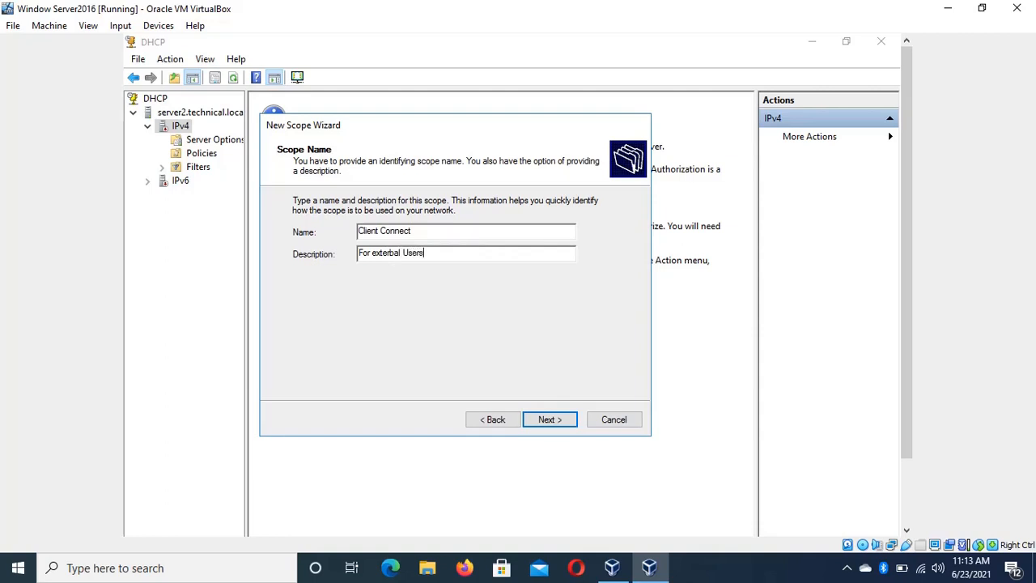
pyautogui.click(552, 424)
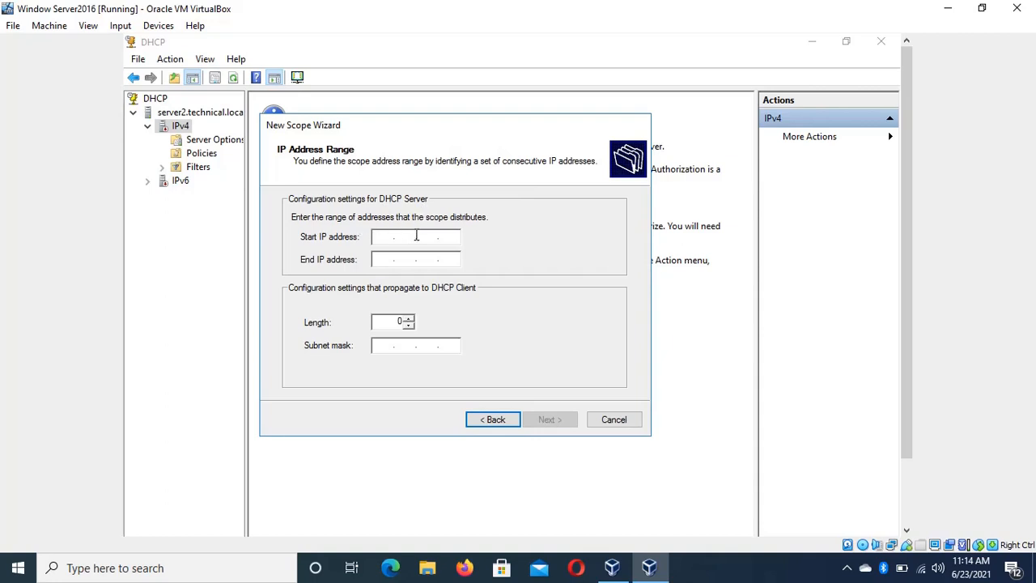
# Set the scope's start IP address to 192.168.10.100.
pyautogui.write('192 . 168')
pyautogui.write('10 .')
pyautogui.click(444, 239)
pyautogui.press('BackSpace')
pyautogui.write('0 . 2')
pyautogui.press('BackSpace')
pyautogui.press('BackSpace')
pyautogui.write('0.')
pyautogui.press('Tab')
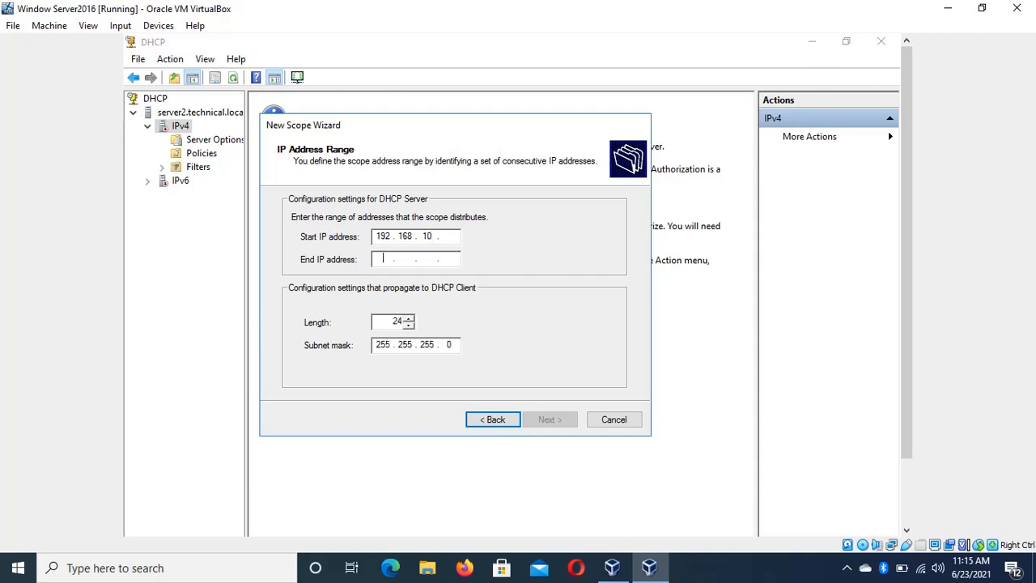
pyautogui.click(448, 239)
pyautogui.write('100')
# Set the scope's end IP address to 192.168.10.200 and continue without any exclusions or subnet delay.
pyautogui.click(376, 259)
pyautogui.write('192 . 1')
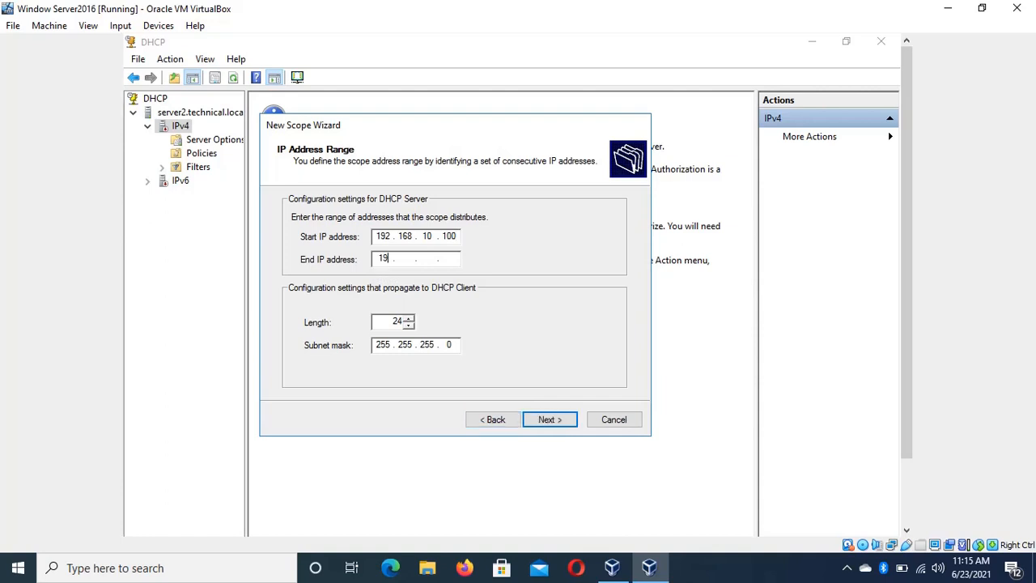
pyautogui.write('68 . 10')
pyautogui.click(442, 258)
pyautogui.write('200')
pyautogui.click(547, 421)
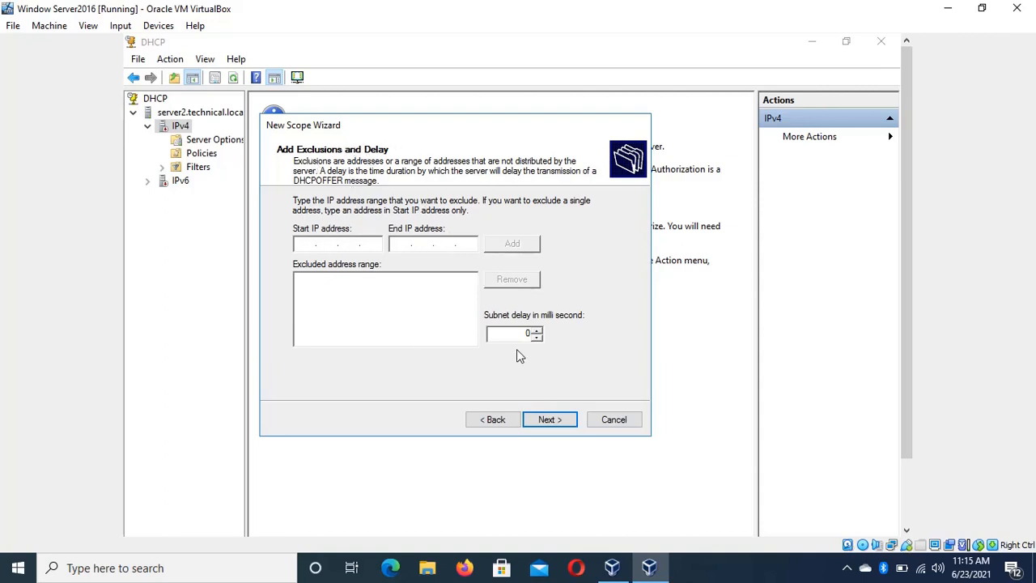
pyautogui.click(551, 417)
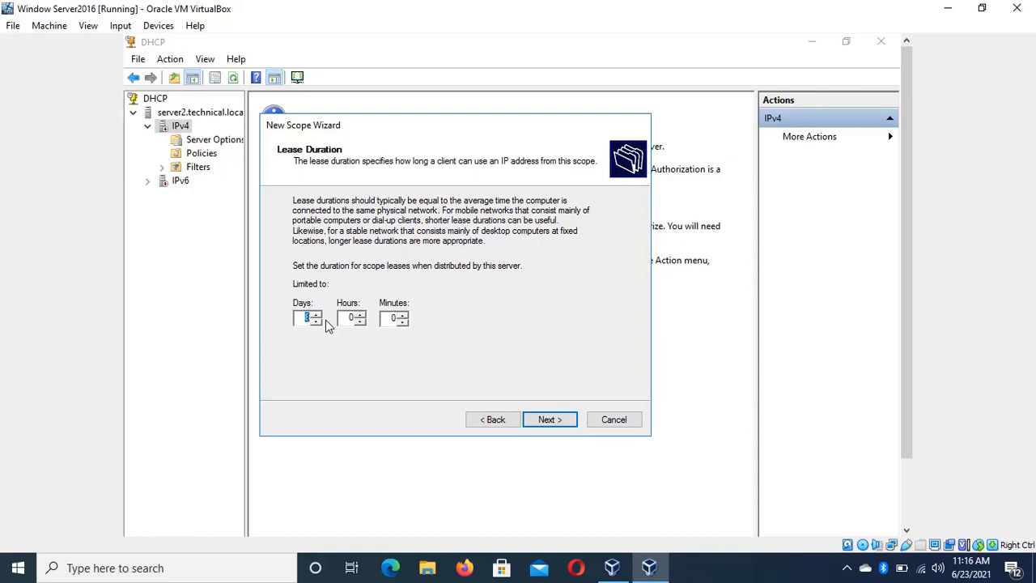
# Try to set the scope's lease duration to 0 days.
pyautogui.write('3')
pyautogui.press('BackSpace')
pyautogui.write('0')
pyautogui.click(552, 421)
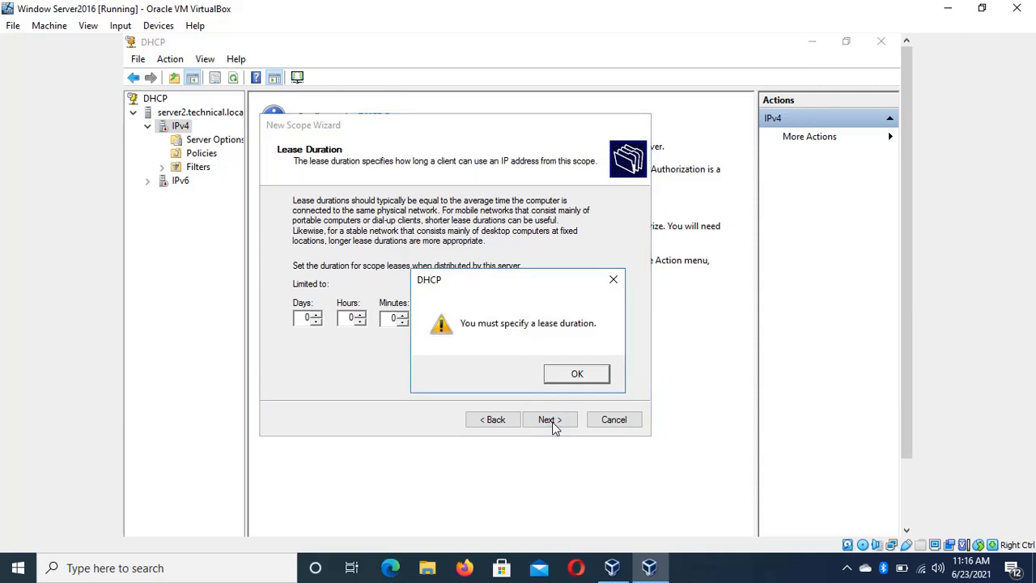
pyautogui.click(577, 373)
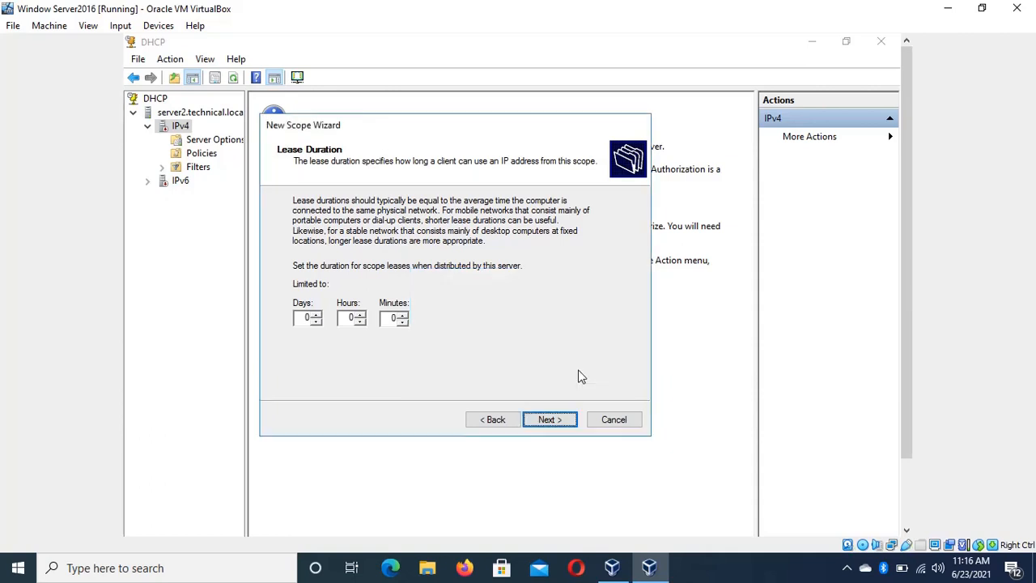
# Set the scope's lease duration to 8 days and accept it.
pyautogui.click(307, 318)
pyautogui.press('BackSpace')
pyautogui.write('8')
pyautogui.click(550, 419)
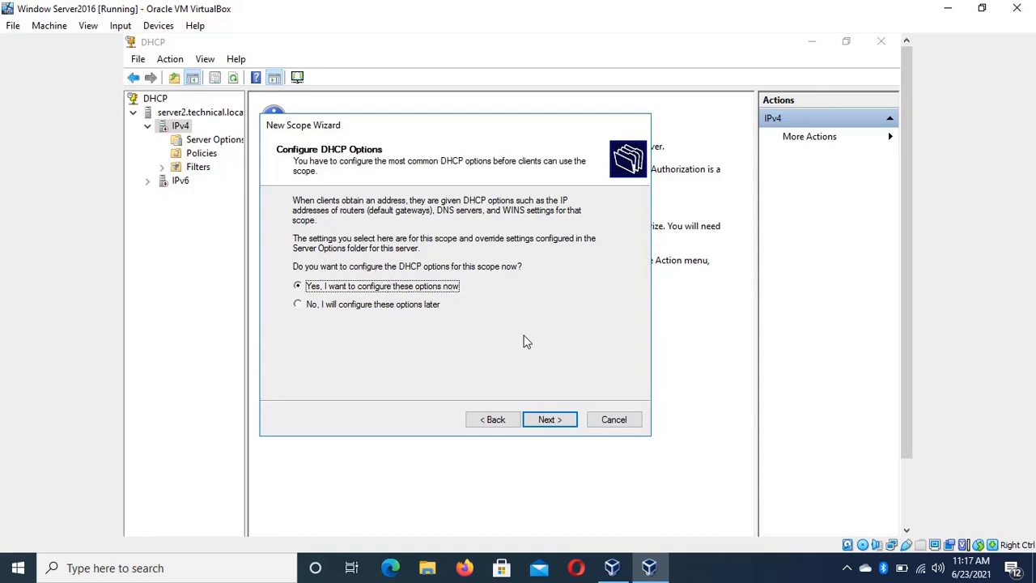
# Choose to configure the DHCP options now and add 192.168.1.1 as the router default gateway.
pyautogui.click(549, 416)
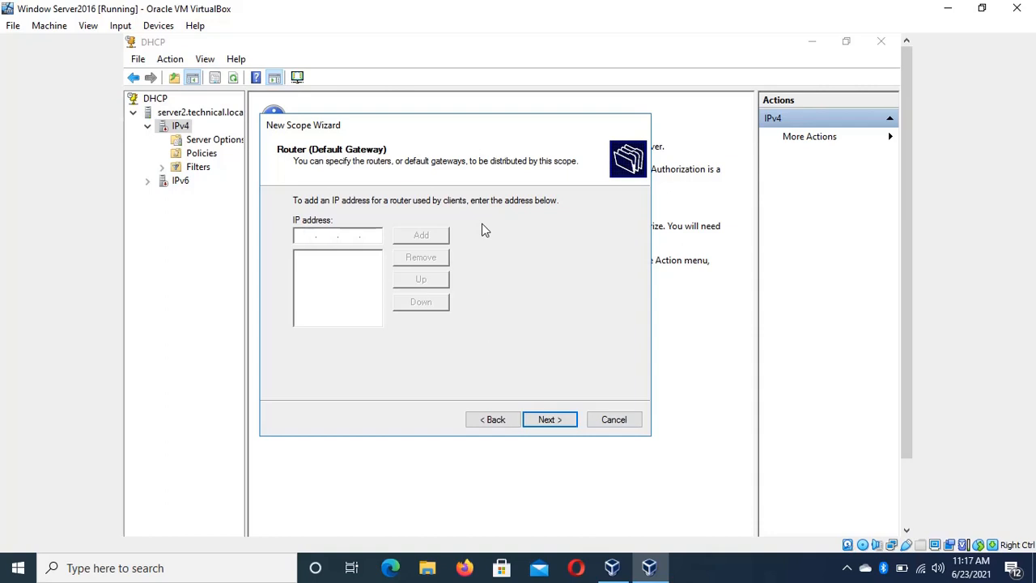
pyautogui.write('192 . 168 . 1 . 1')
pyautogui.click(437, 234)
pyautogui.click(550, 421)
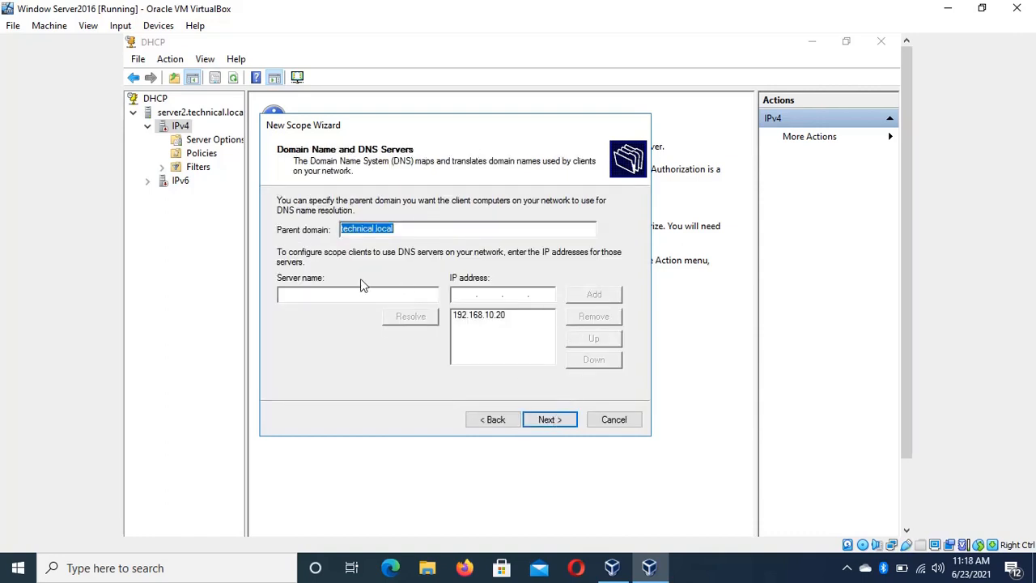
# Enter server1 as the DNS server name, keeping technical.local as parent domain, and continue to the WINS settings.
pyautogui.click(343, 296)
pyautogui.write('ser')
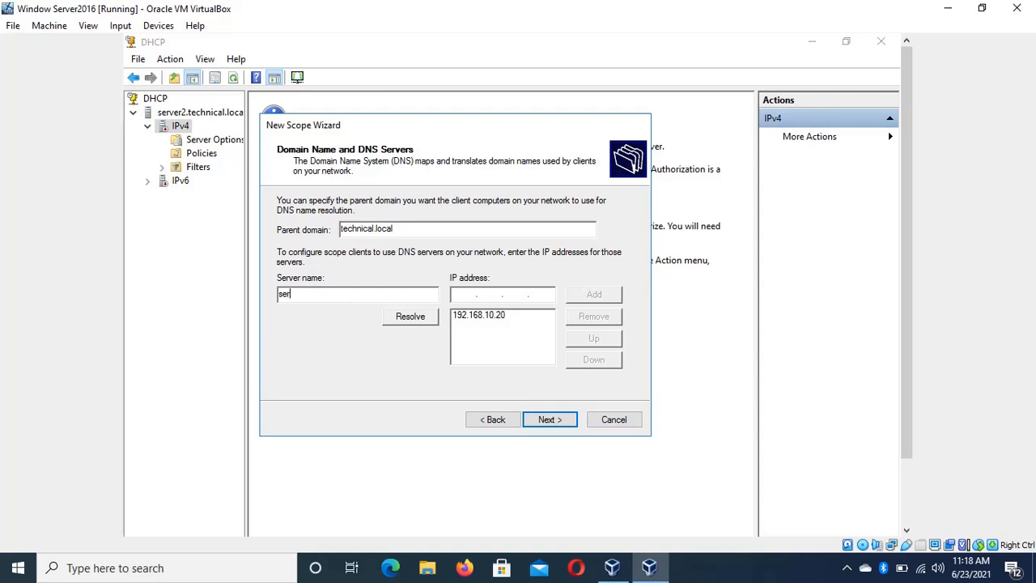
pyautogui.write('vr')
pyautogui.press('BackSpace')
pyautogui.write('er1')
pyautogui.click(483, 293)
pyautogui.click(556, 420)
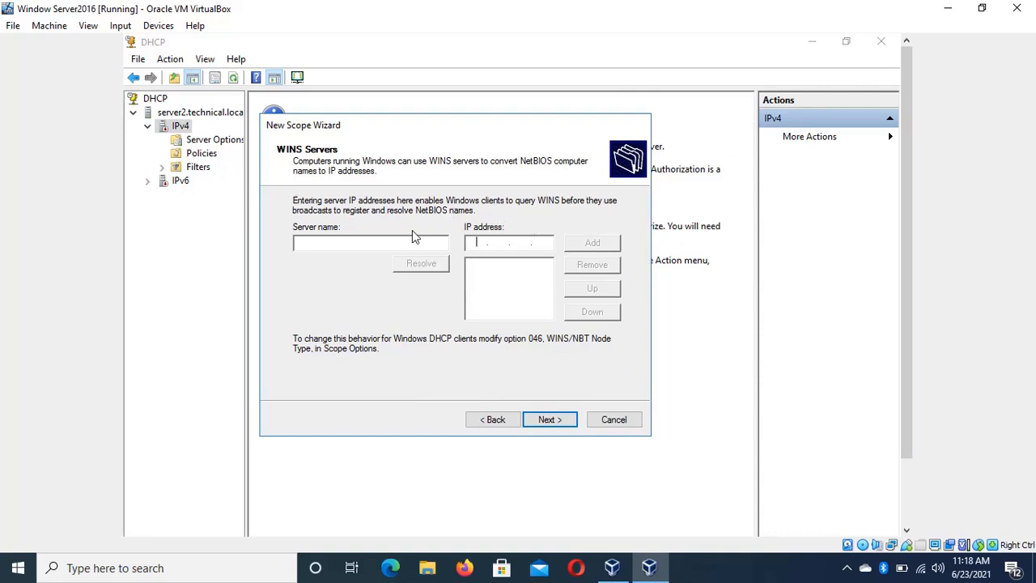
# Skip the WINS servers, activate the scope now and finish the wizard.
pyautogui.click(538, 422)
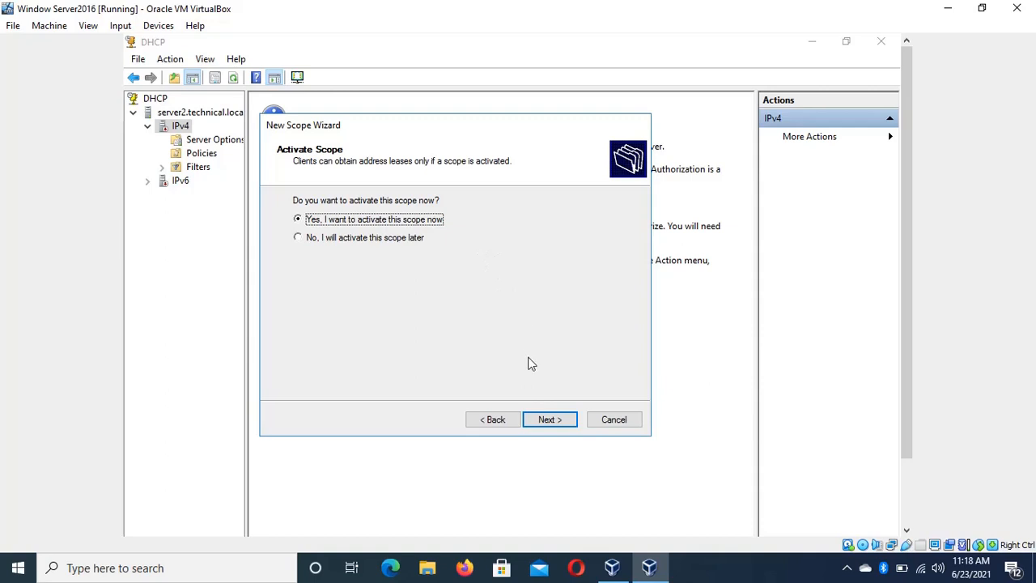
pyautogui.click(548, 420)
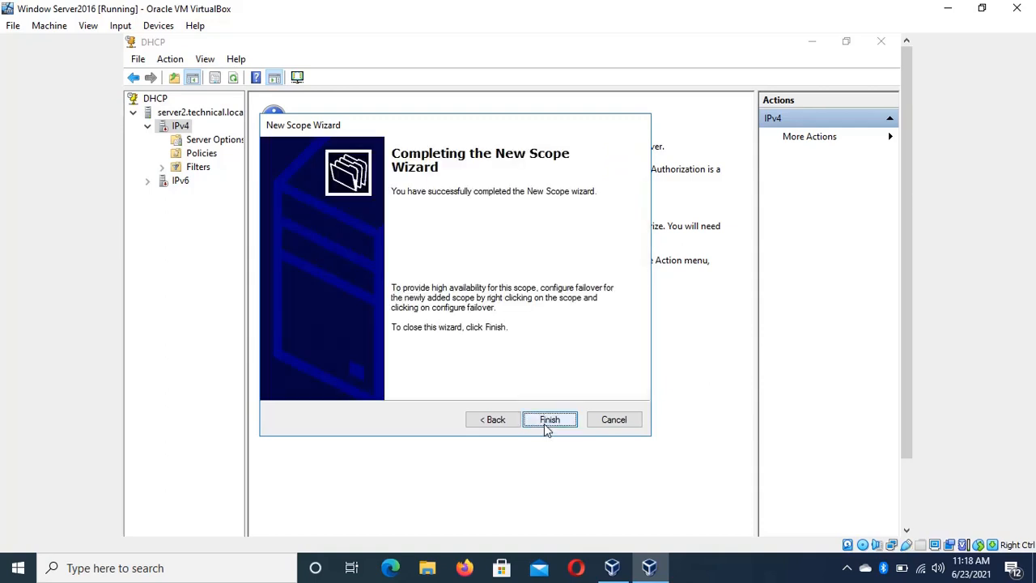
pyautogui.click(545, 423)
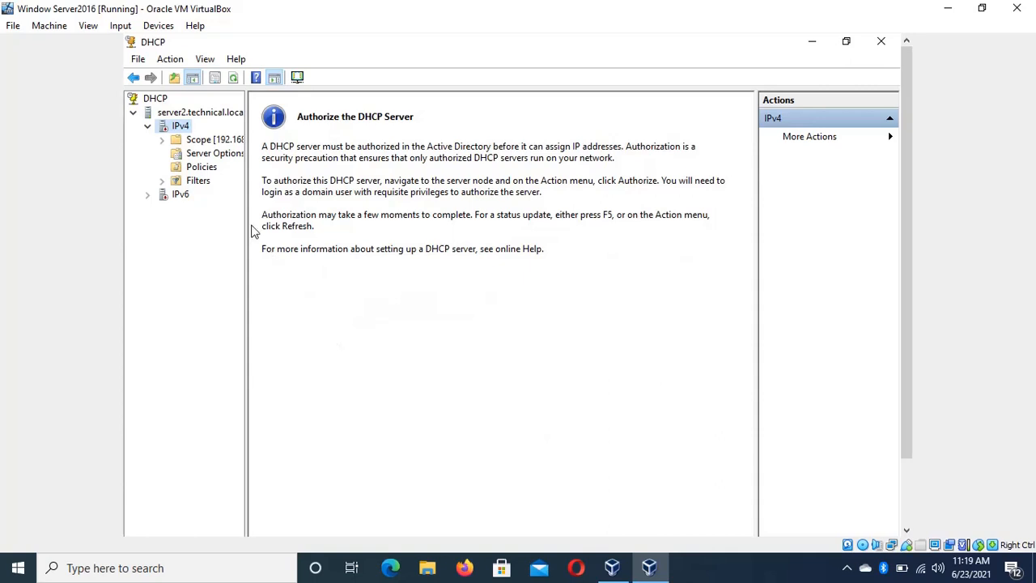
# Examine the Address Pool, Address Leases and Reservations entries of the new IPv4 scope and the commands they offer.
pyautogui.doubleClick(212, 140)
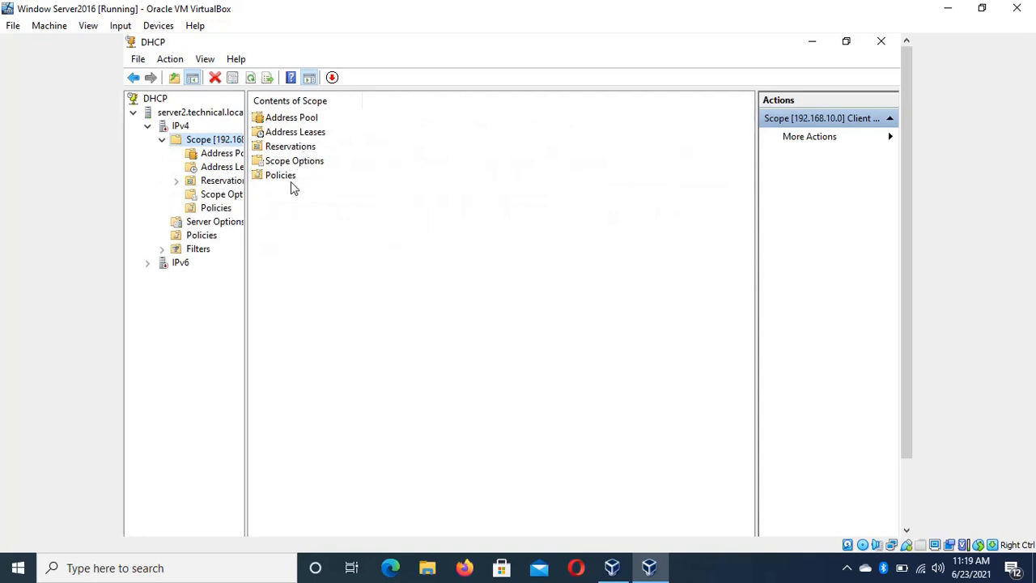
pyautogui.click(305, 119)
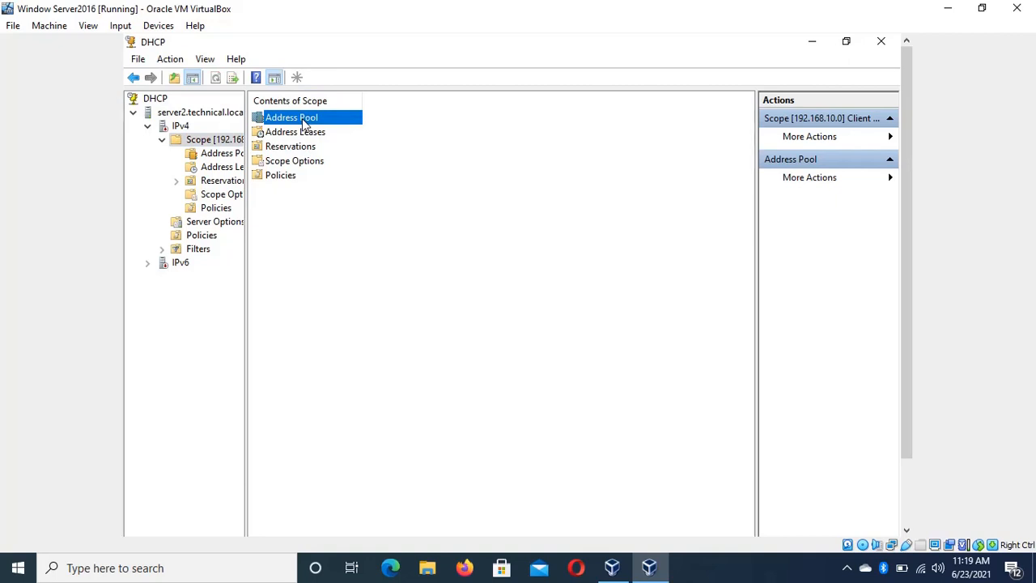
pyautogui.rightClick(304, 122)
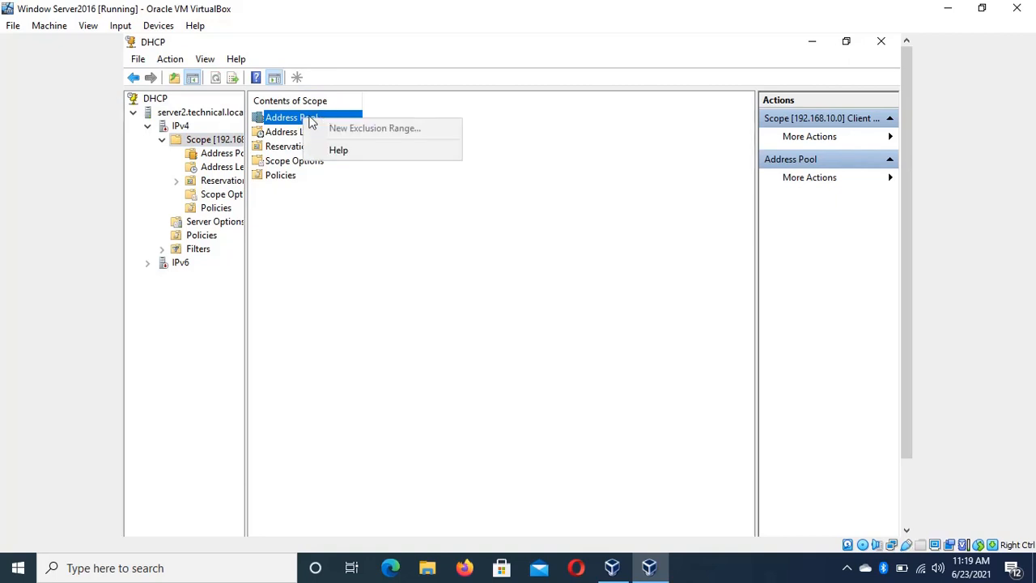
pyautogui.click(299, 119)
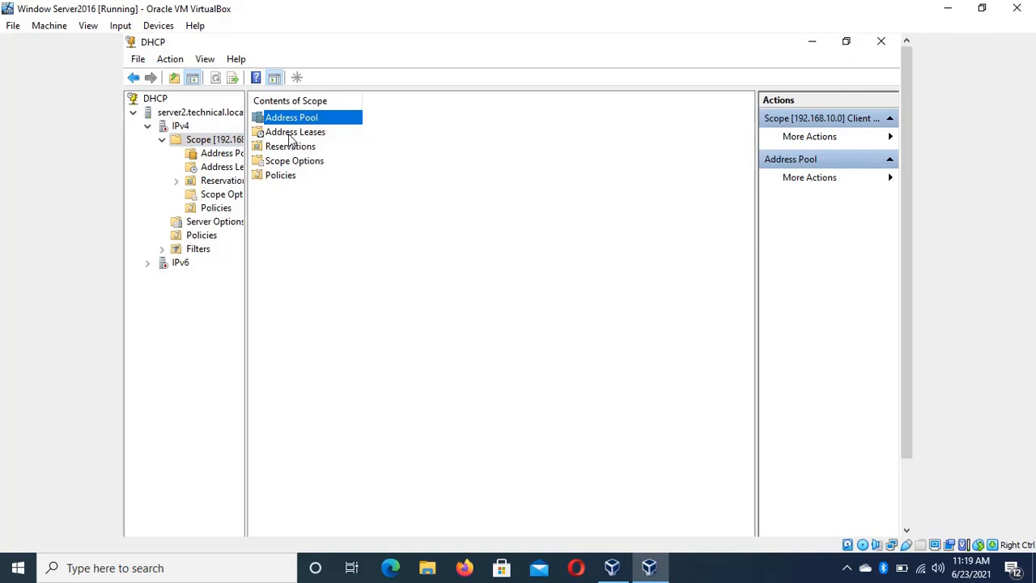
pyautogui.click(292, 134)
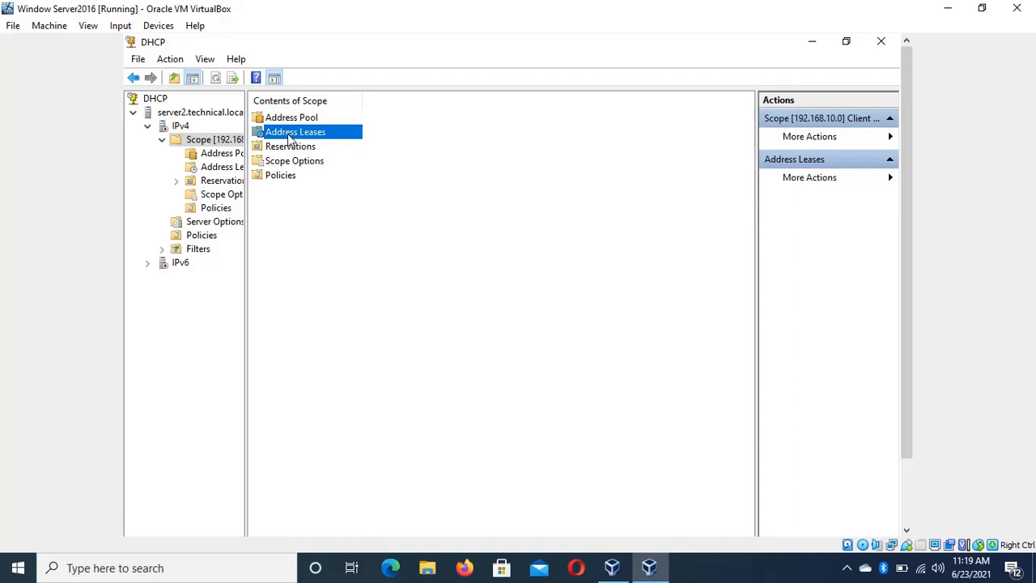
pyautogui.doubleClick(292, 134)
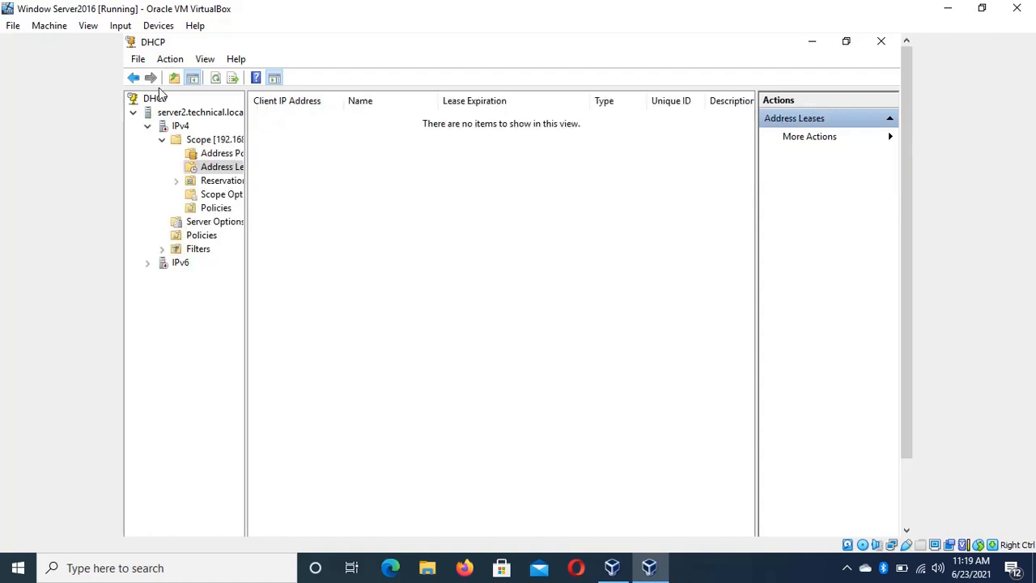
pyautogui.click(134, 78)
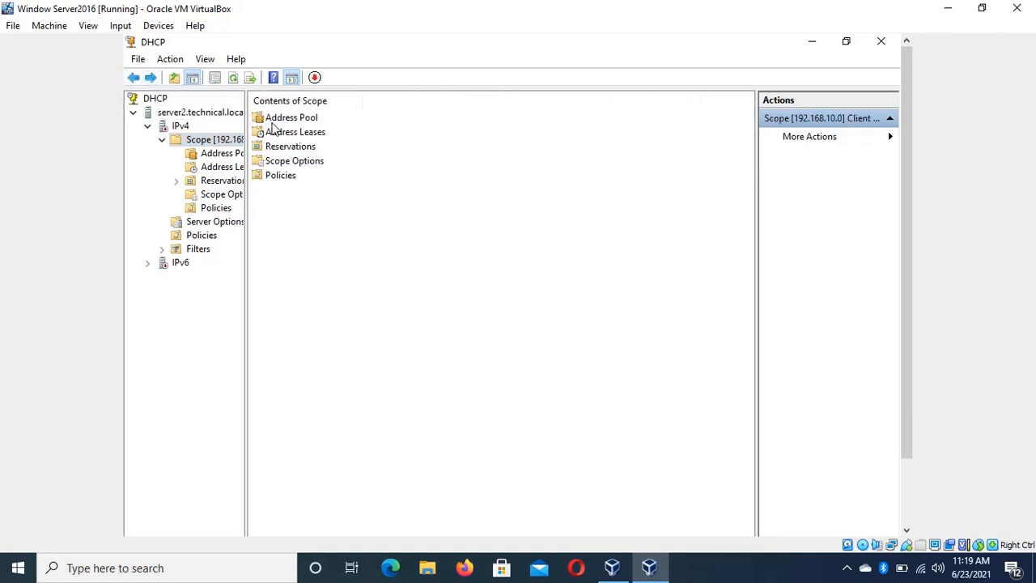
pyautogui.rightClick(274, 134)
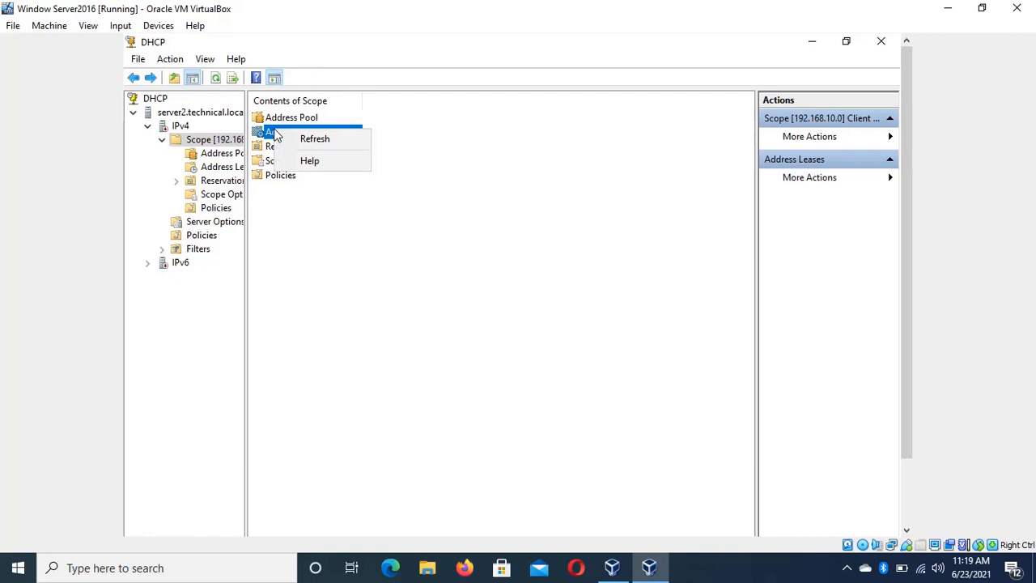
pyautogui.click(307, 150)
pyautogui.rightClick(309, 151)
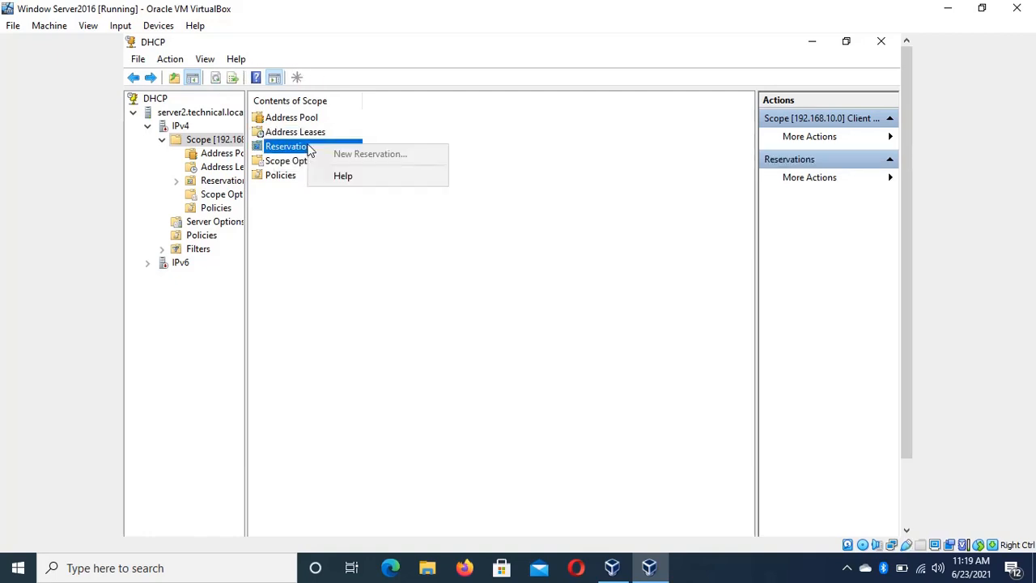
pyautogui.click(410, 113)
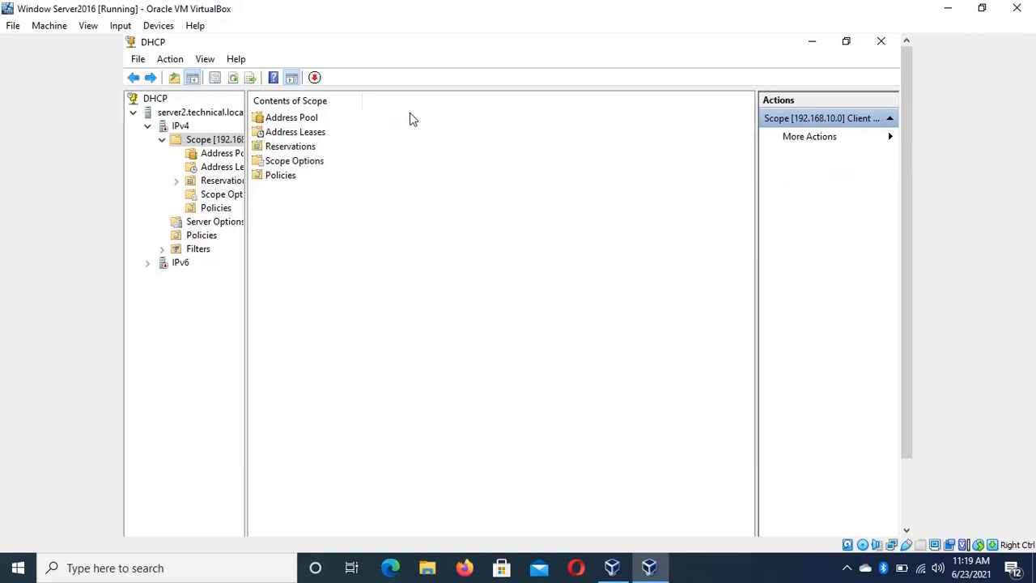
# Review the scope's configured Scope Options, its Policies list and the commands available for policies.
pyautogui.click(320, 161)
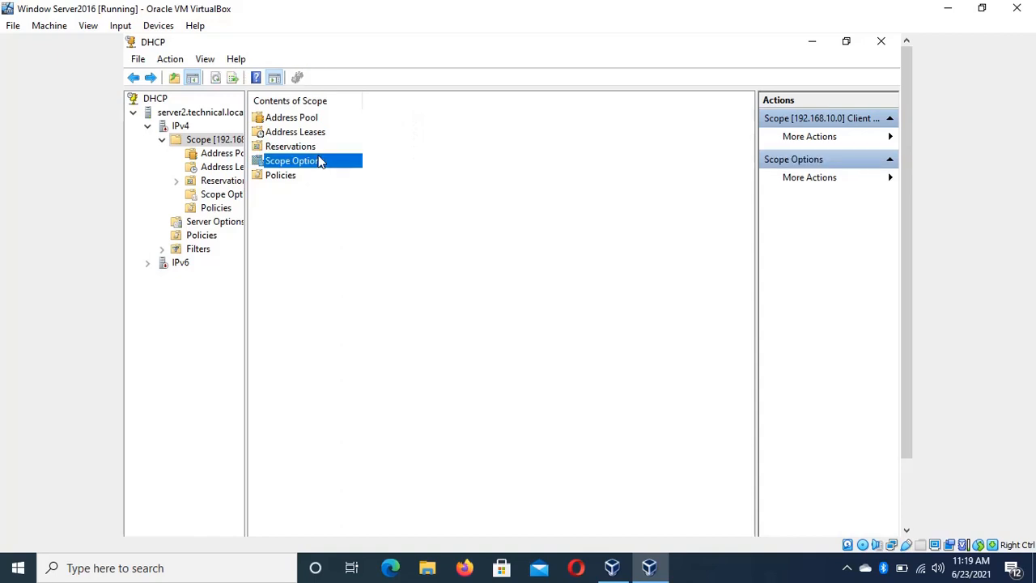
pyautogui.doubleClick(321, 161)
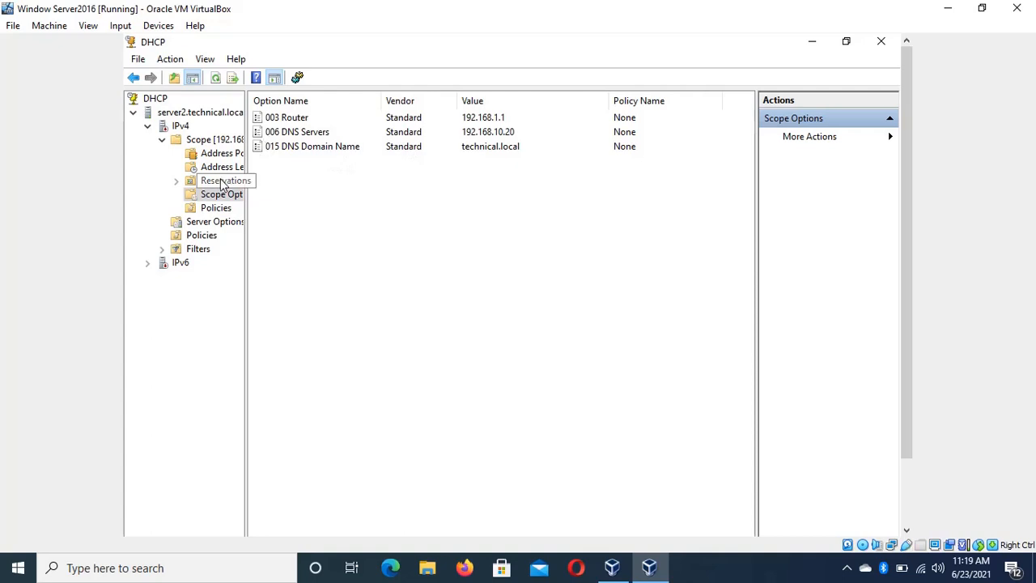
pyautogui.click(215, 210)
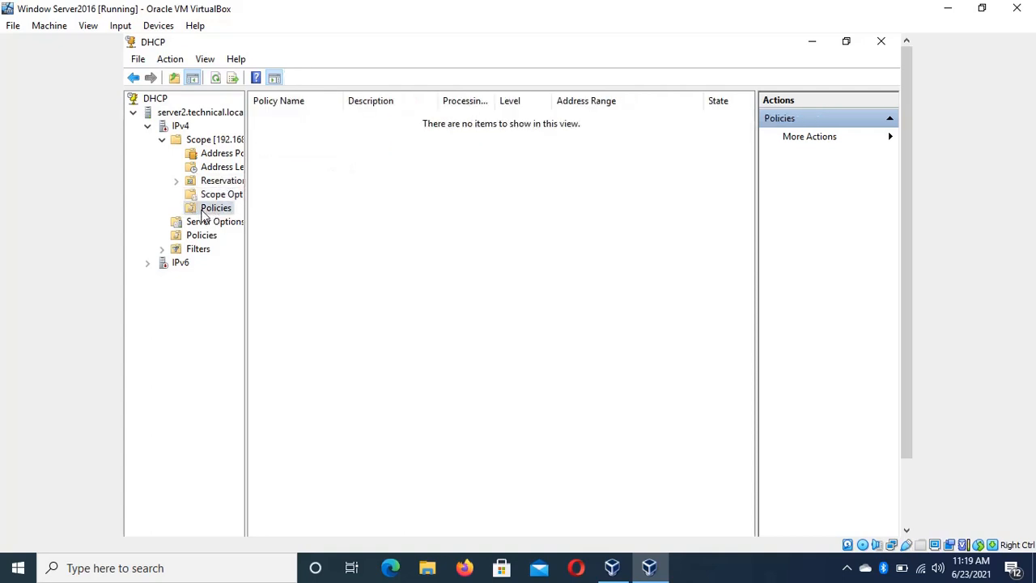
pyautogui.rightClick(204, 217)
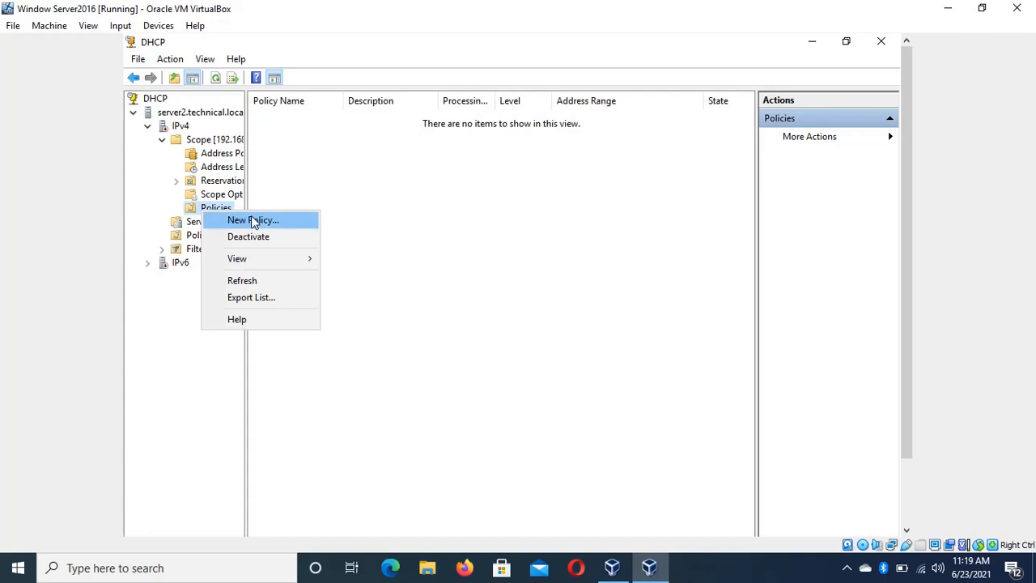
pyautogui.click(351, 210)
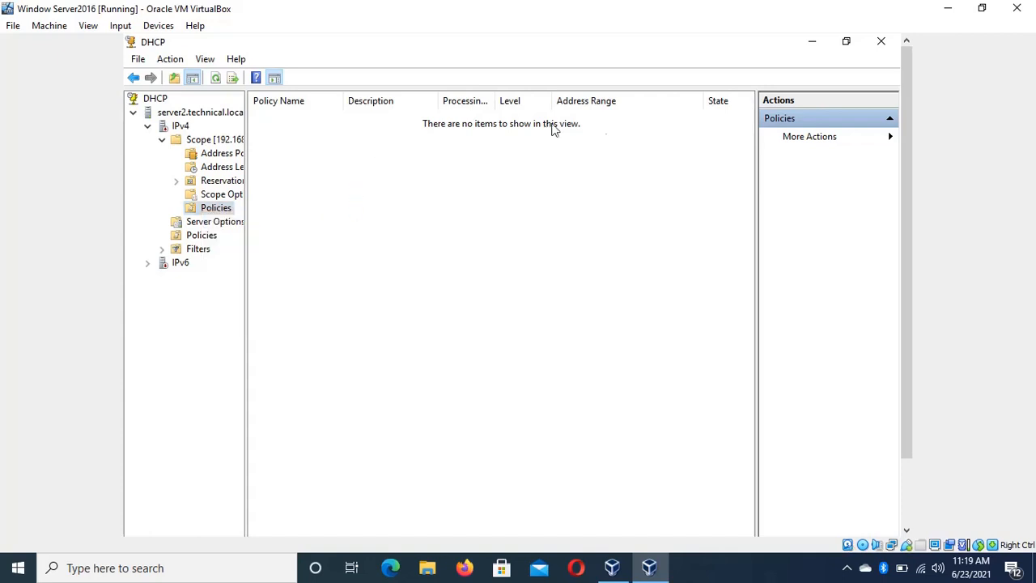
# Close the DHCP console and return to the Server Manager dashboard, keeping the virtual machine running.
pyautogui.click(981, 9)
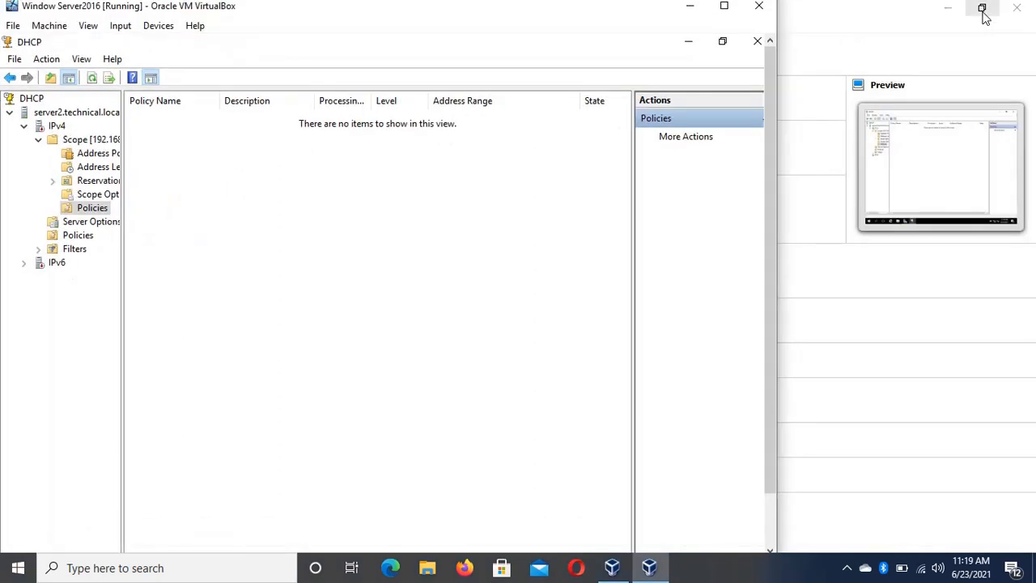
pyautogui.click(757, 10)
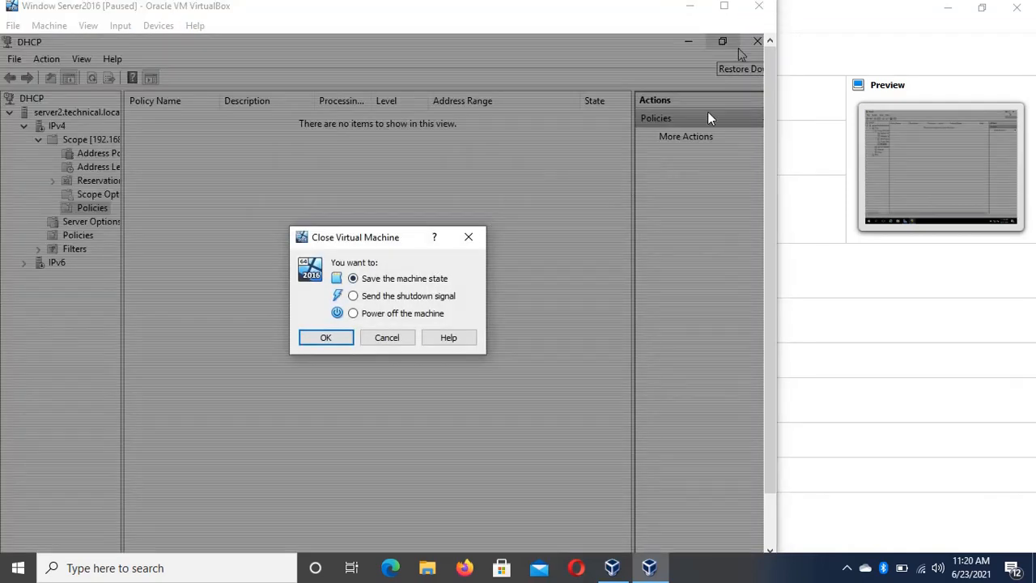
pyautogui.click(392, 345)
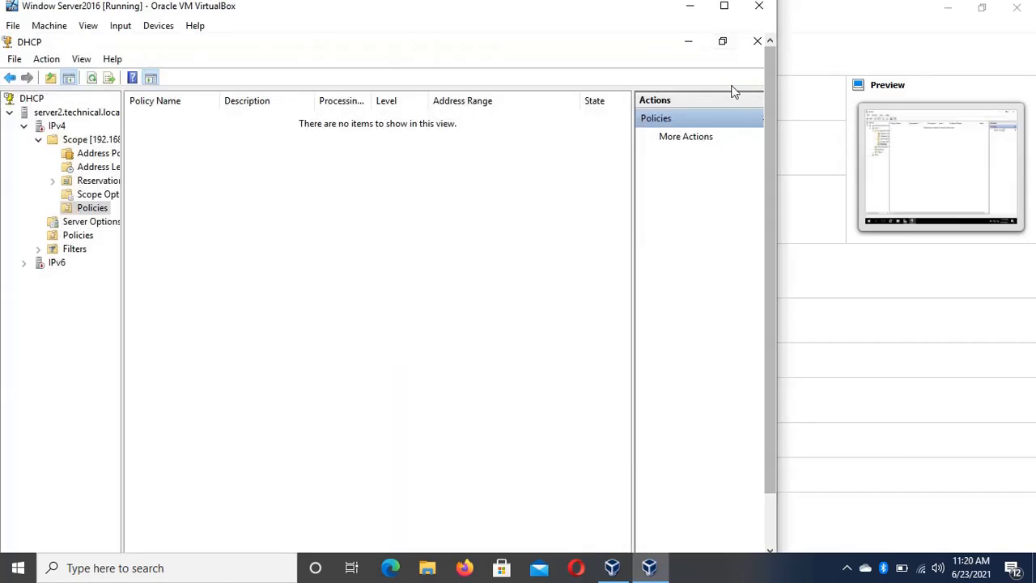
pyautogui.click(756, 42)
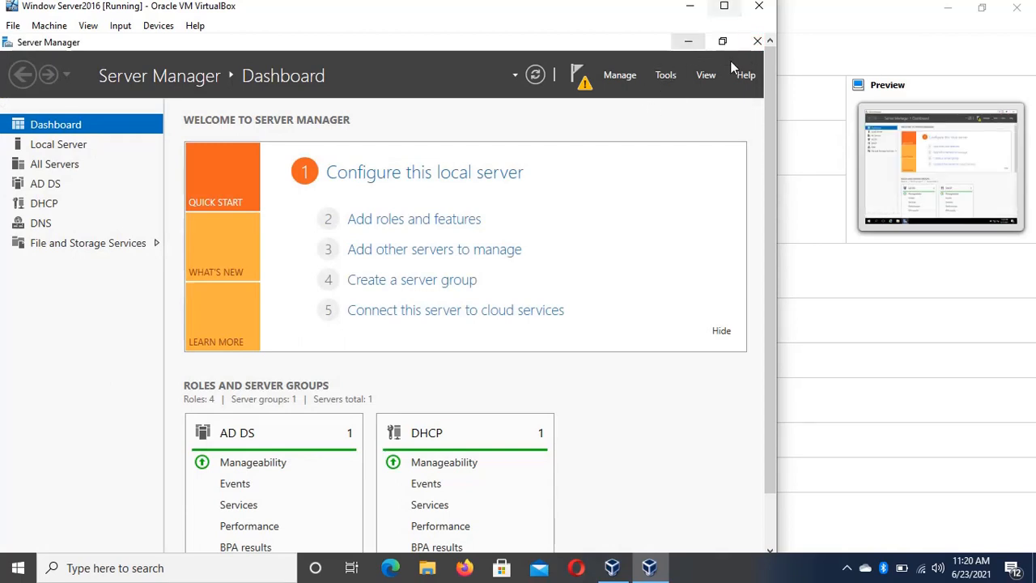
# Maximize the virtual machine window and switch it to full-screen mode.
pyautogui.moveTo(764, 78); pyautogui.dragTo(757, 220)
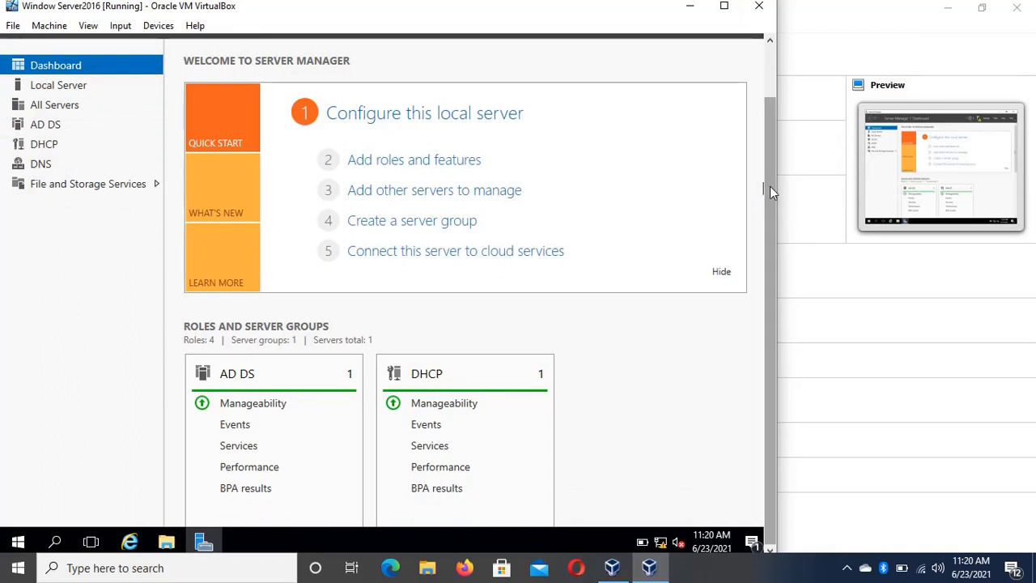
pyautogui.moveTo(770, 186); pyautogui.dragTo(769, 134)
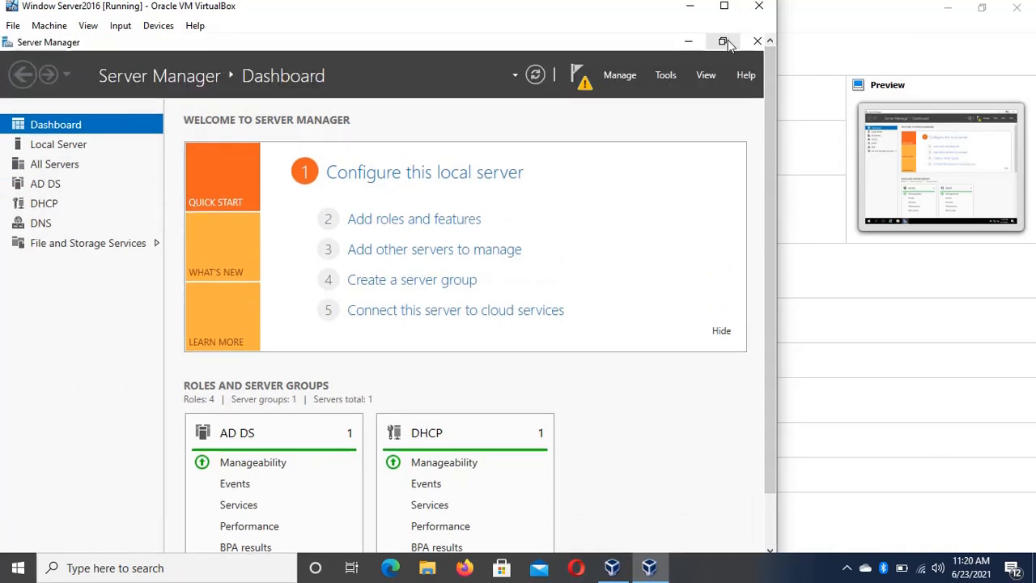
pyautogui.click(724, 6)
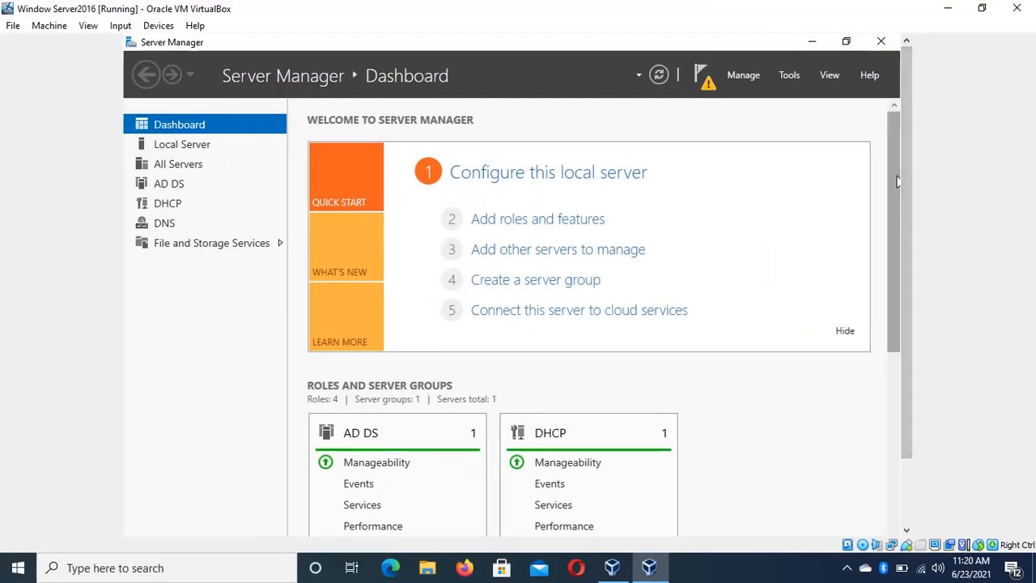
pyautogui.moveTo(896, 181); pyautogui.dragTo(895, 478)
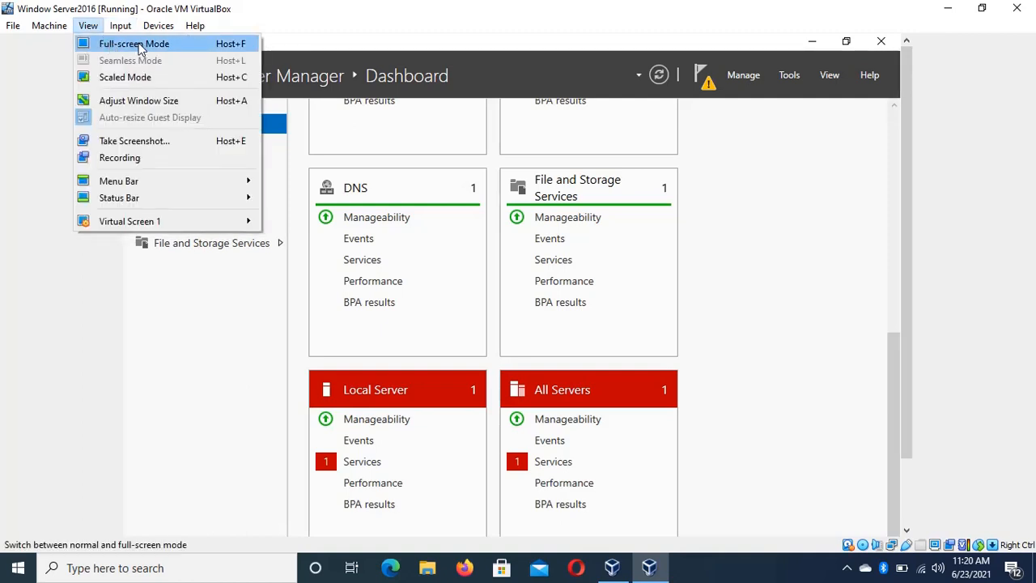
pyautogui.click(140, 45)
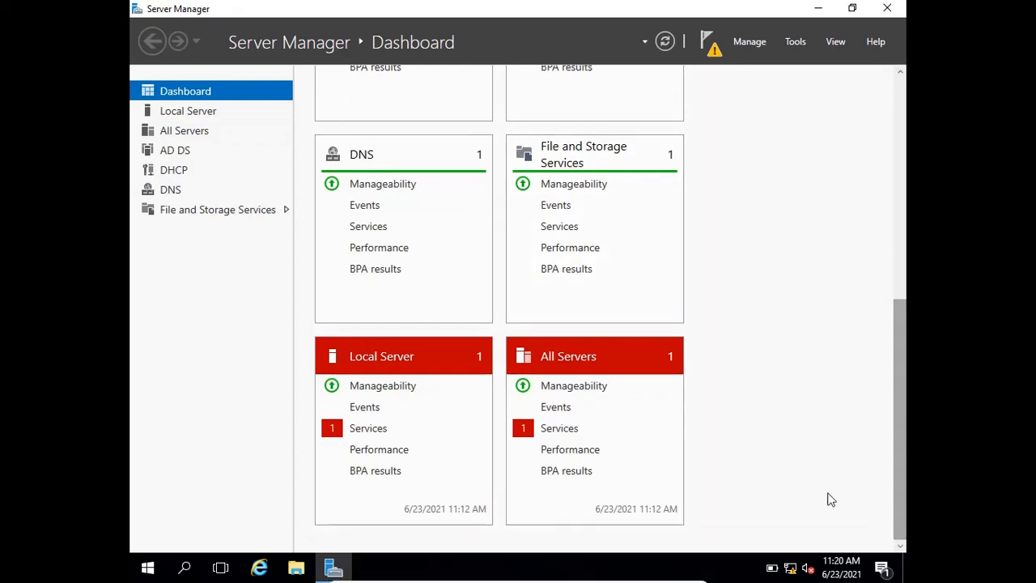
# Open the Internet Protocol Version 4 (TCP/IPv4) properties of the Ethernet connection from the Network and Sharing Center.
pyautogui.rightClick(793, 567)
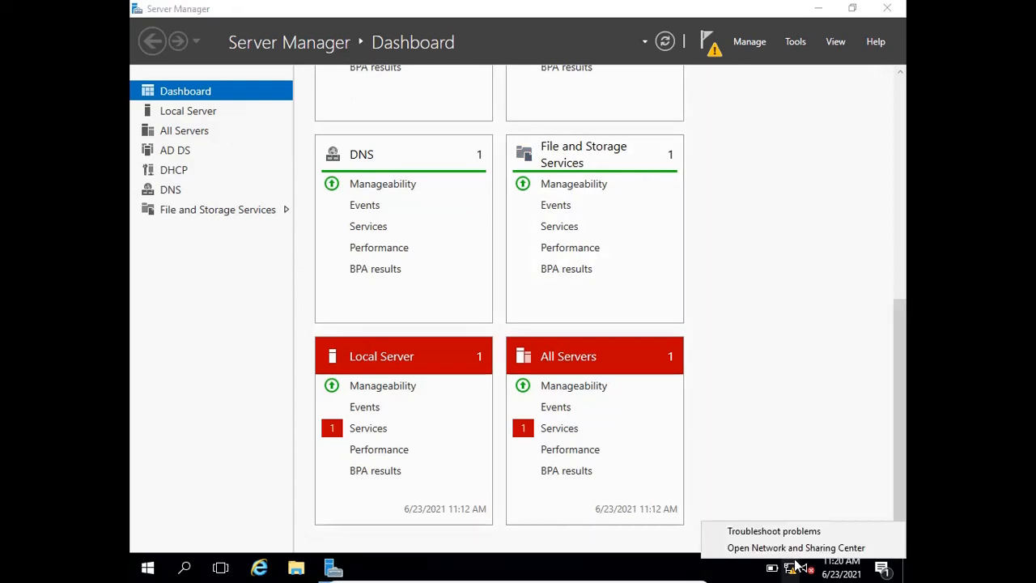
pyautogui.click(803, 550)
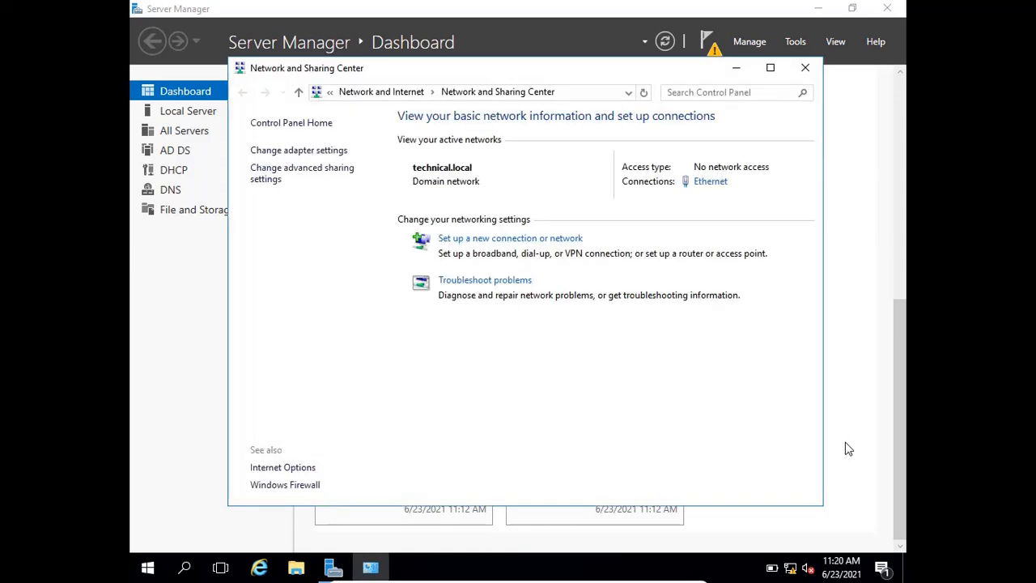
pyautogui.click(708, 185)
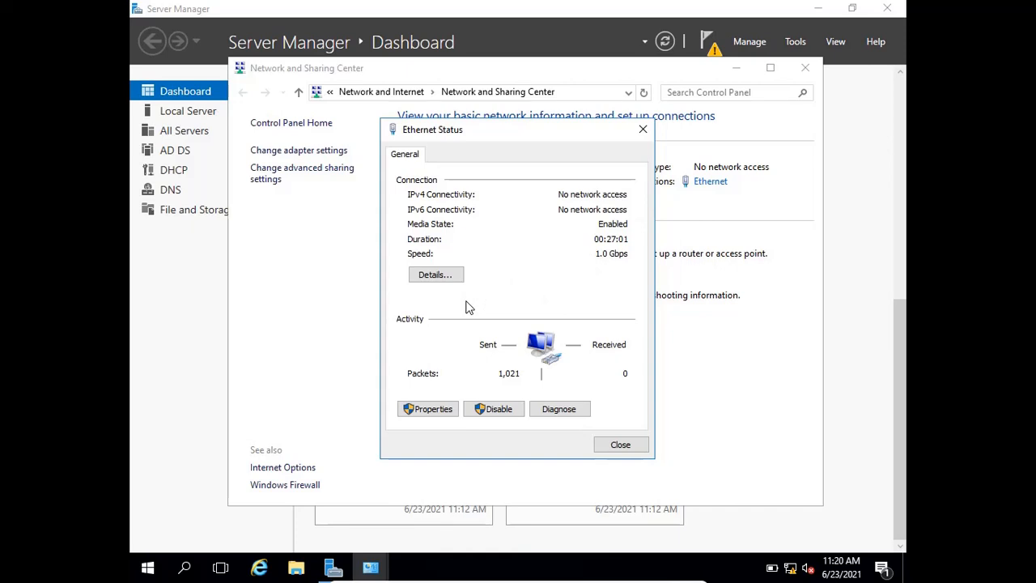
pyautogui.click(429, 411)
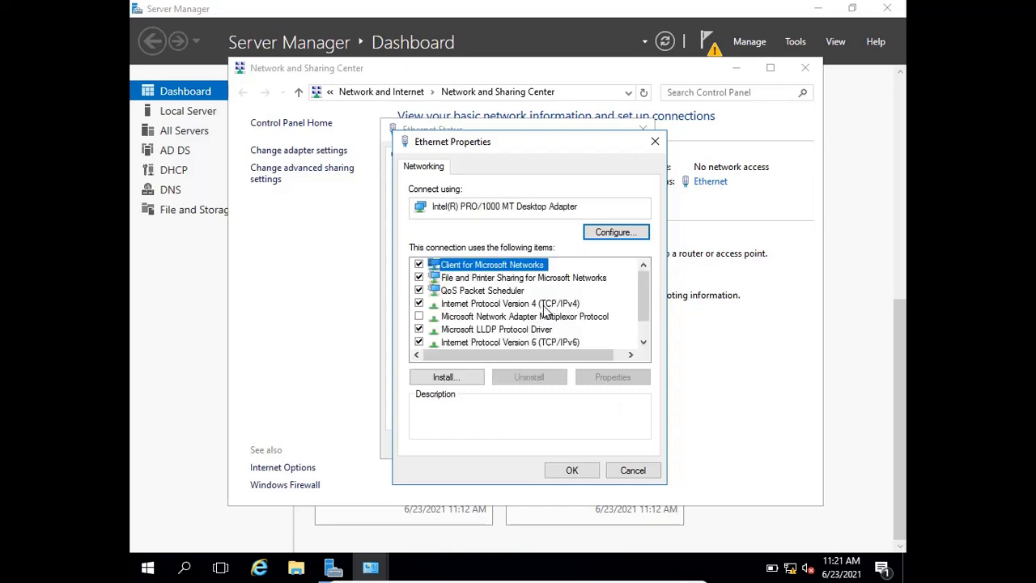
pyautogui.click(516, 306)
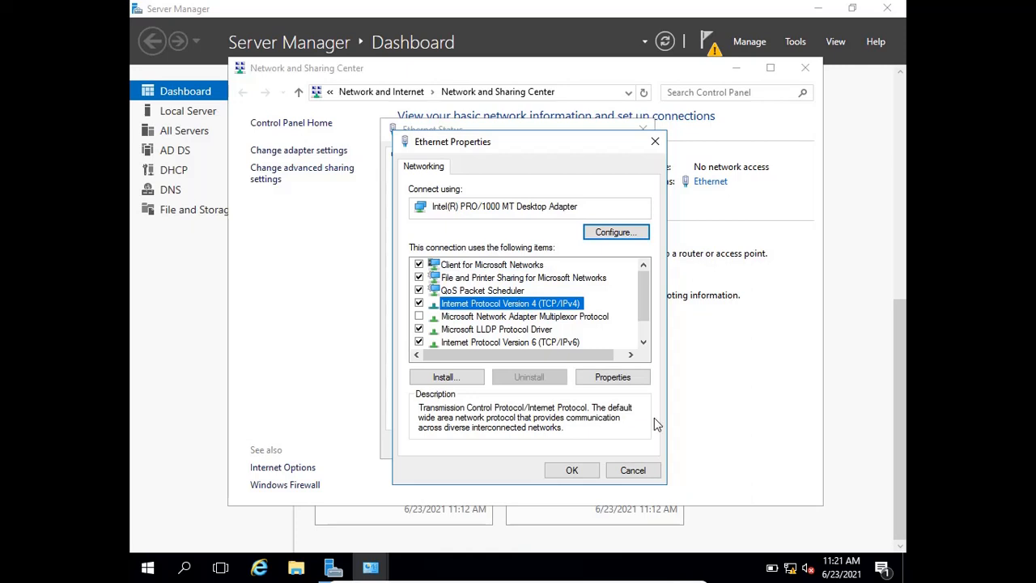
pyautogui.click(622, 377)
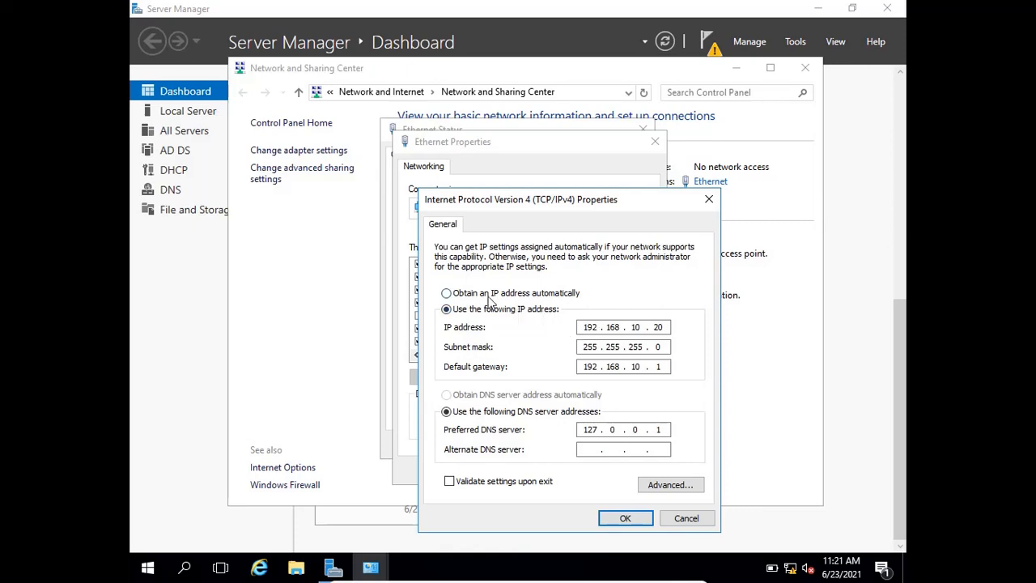
# Set the Ethernet adapter to obtain its IP address and DNS server address automatically, then apply and close its properties.
pyautogui.click(445, 294)
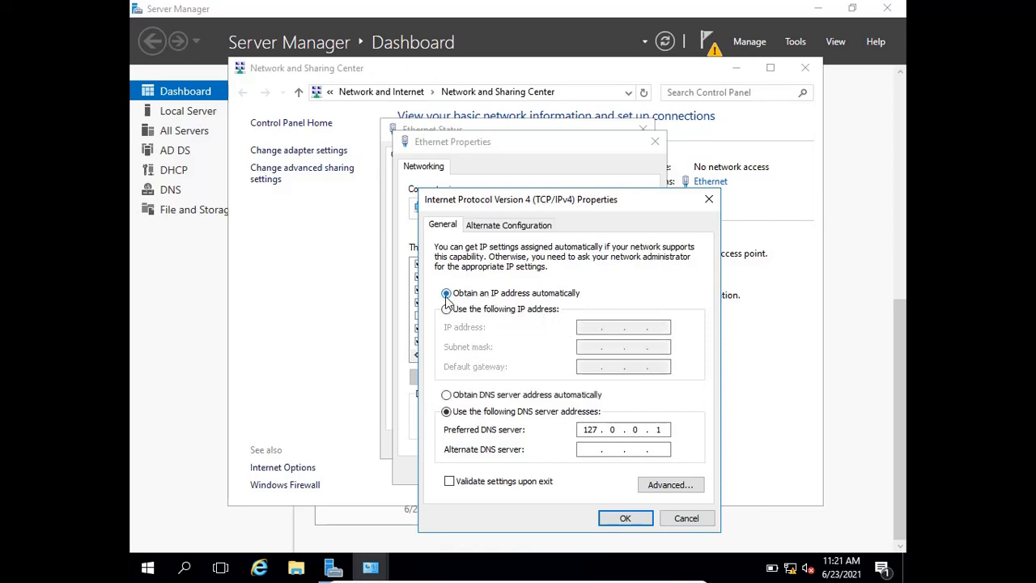
pyautogui.click(446, 396)
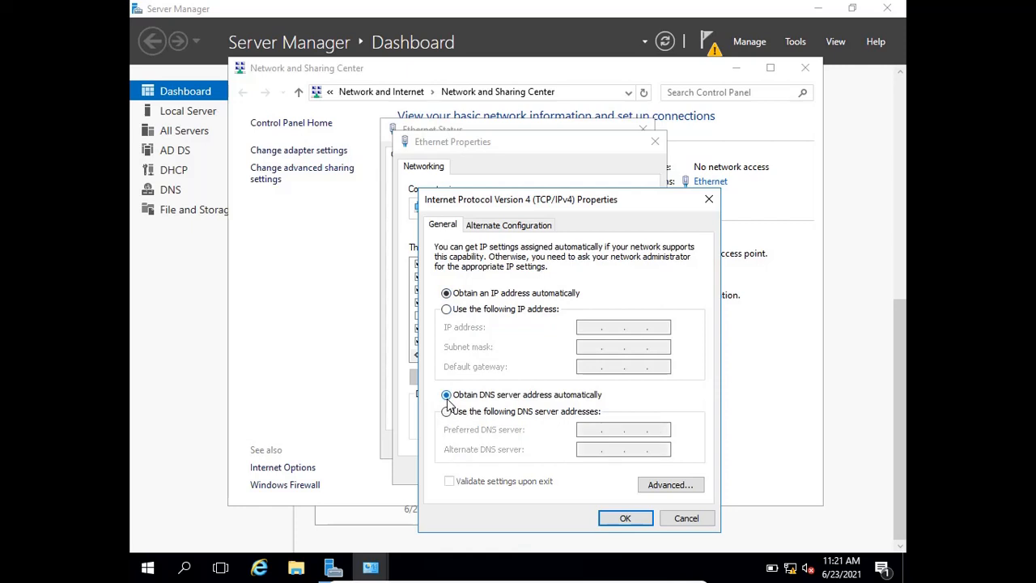
pyautogui.click(611, 520)
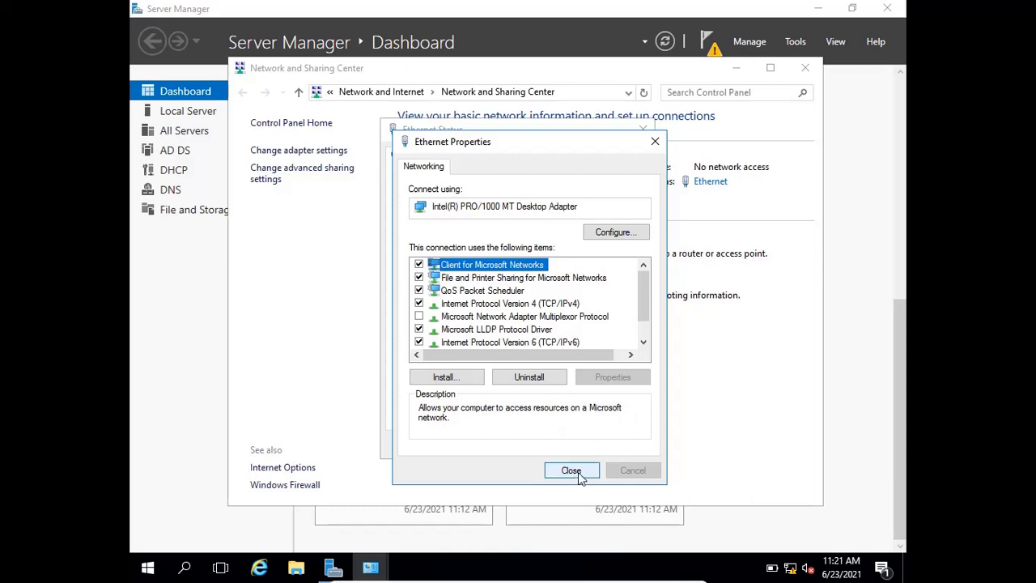
pyautogui.click(578, 473)
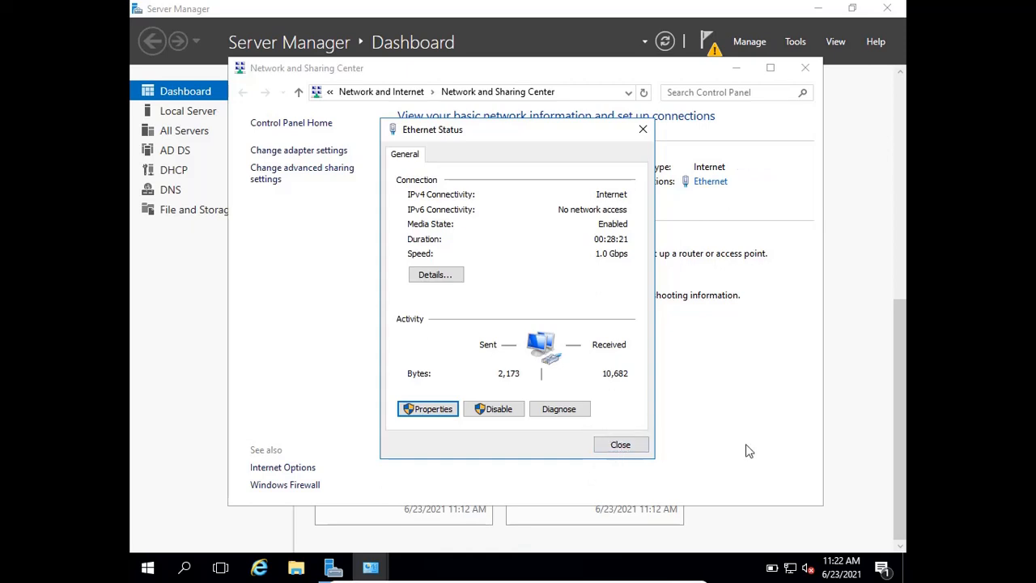
pyautogui.moveTo(798, 568)
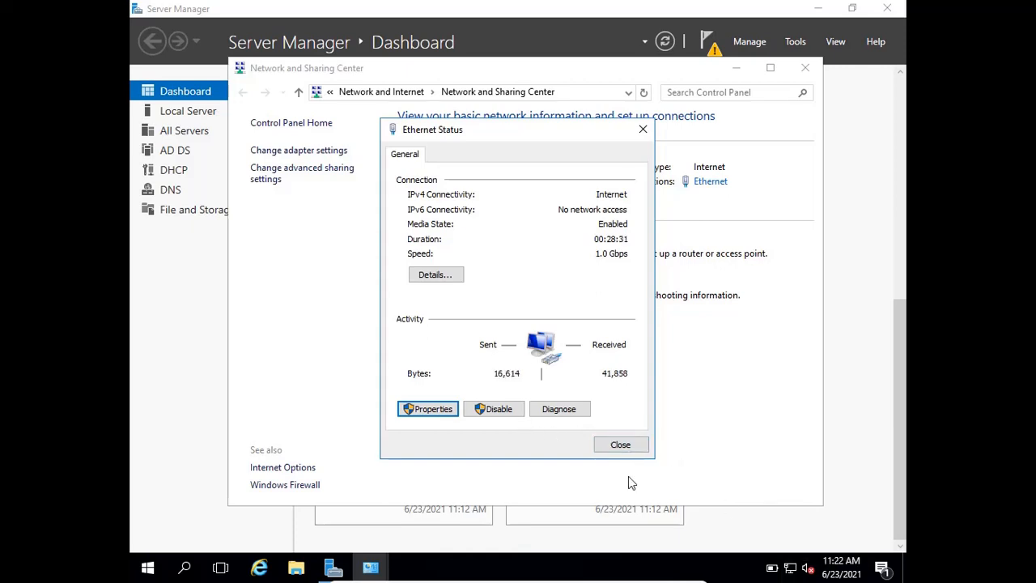
# Run ipconfig in a Command Prompt to check the Ethernet adapter's IP configuration, and close the prompt.
pyautogui.press('super+r')
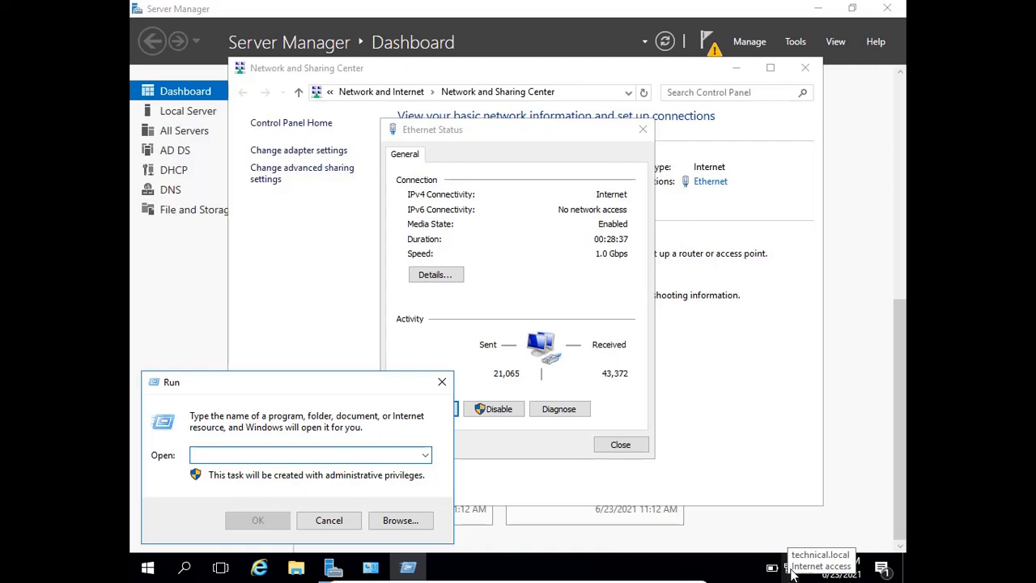
pyautogui.write('cmd')
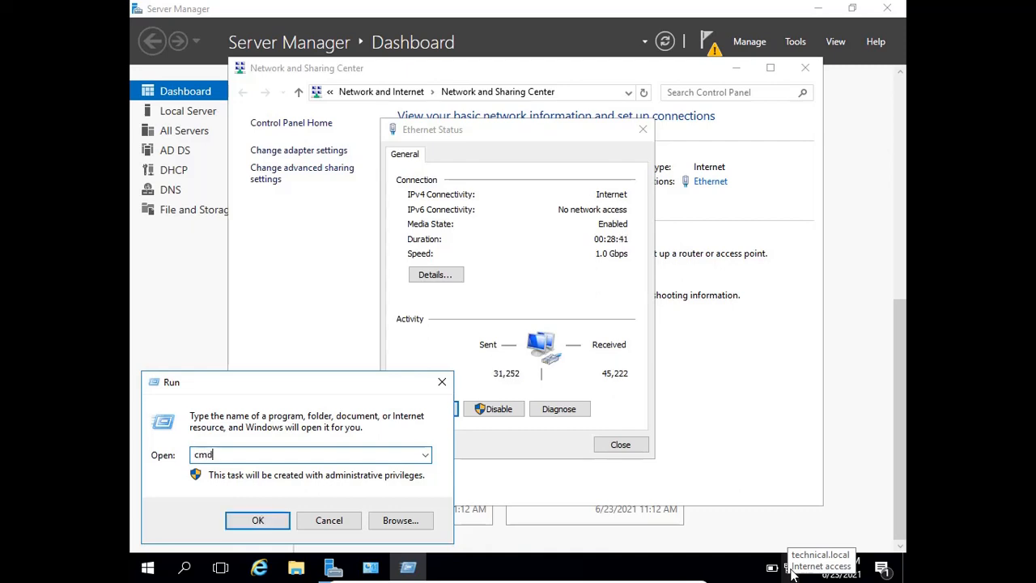
pyautogui.press('Return')
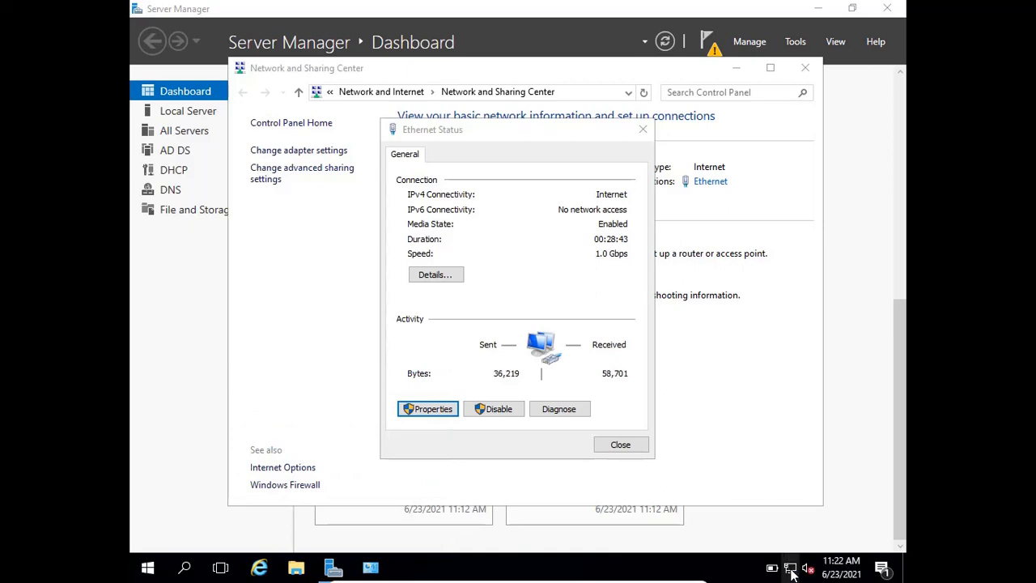
pyautogui.write('ipconfig')
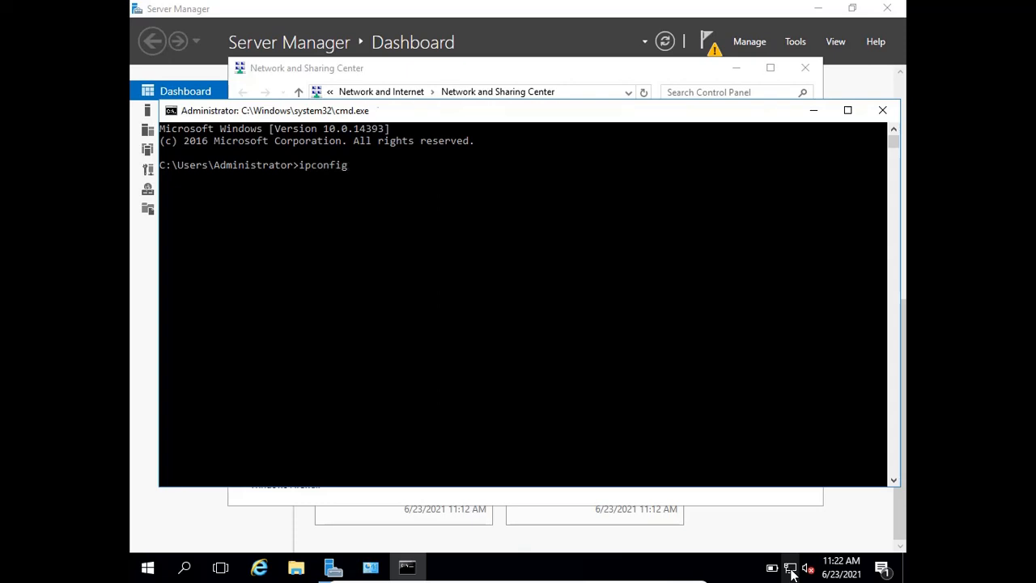
pyautogui.press('Return')
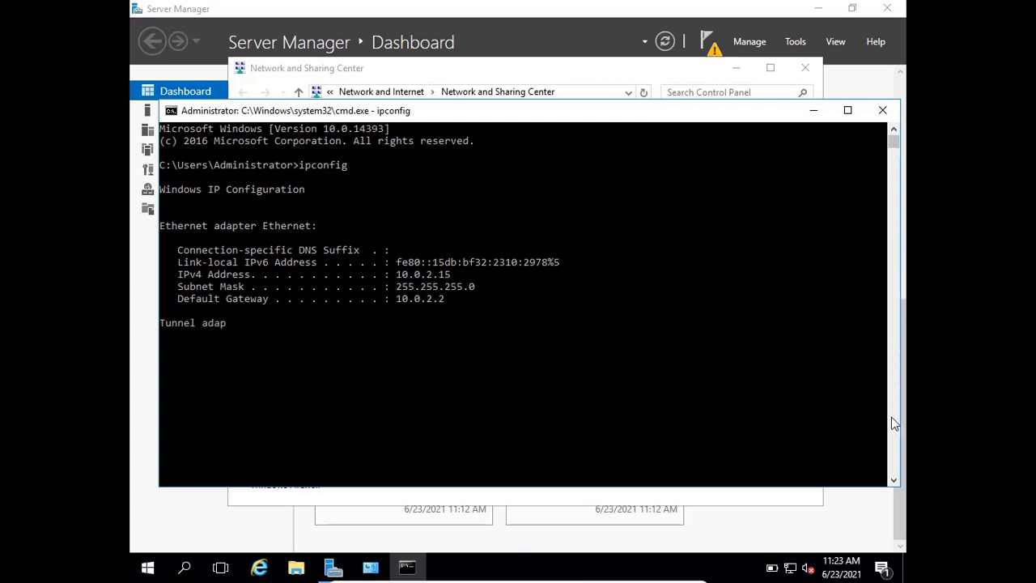
pyautogui.click(893, 479)
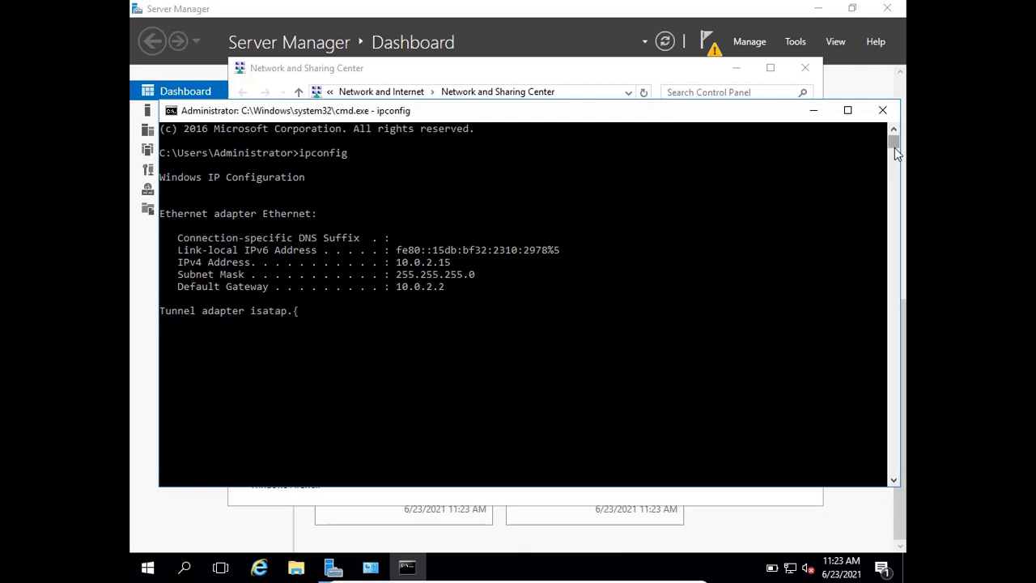
pyautogui.moveTo(895, 143)
pyautogui.mouseDown()
pyautogui.moveTo(899, 167)
pyautogui.moveTo(898, 133)
pyautogui.mouseUp()
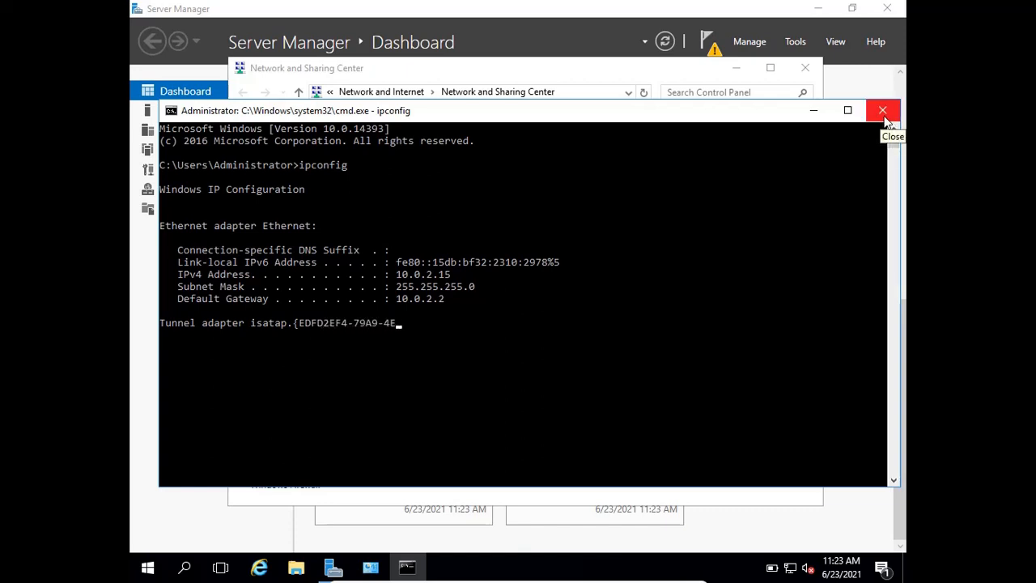
pyautogui.click(883, 115)
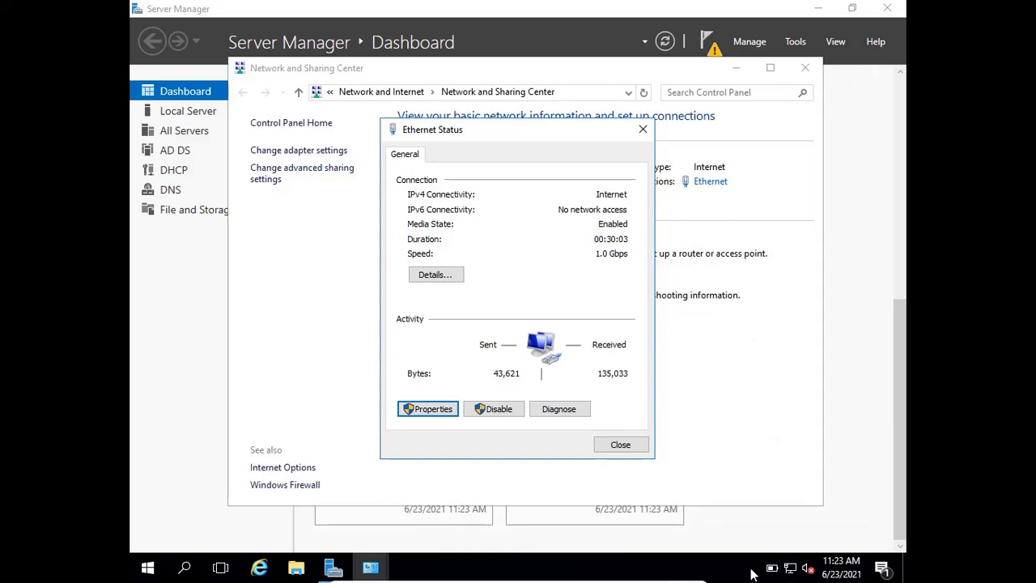
# Close the Ethernet status and Network and Sharing Center windows, and restore Server Manager to a smaller window.
pyautogui.click(620, 445)
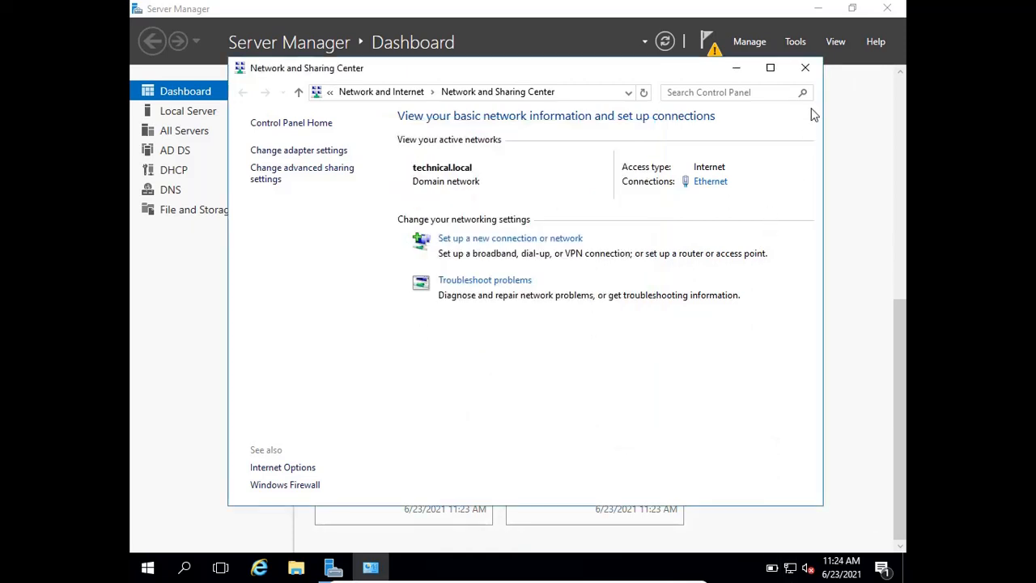
pyautogui.click(807, 70)
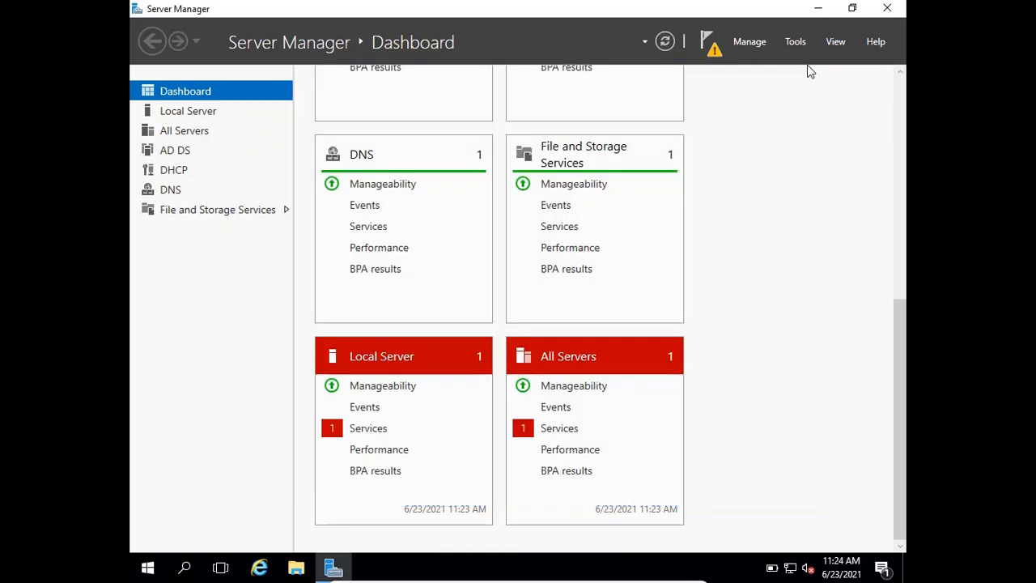
pyautogui.click(852, 9)
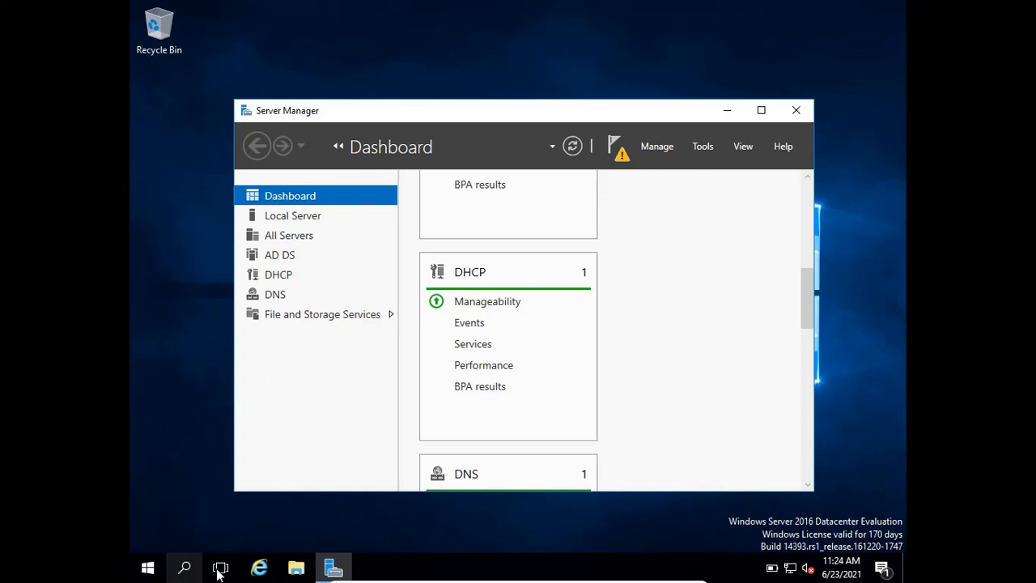
# Switch the virtual machine out of full-screen mode.
pyautogui.moveTo(334, 579)
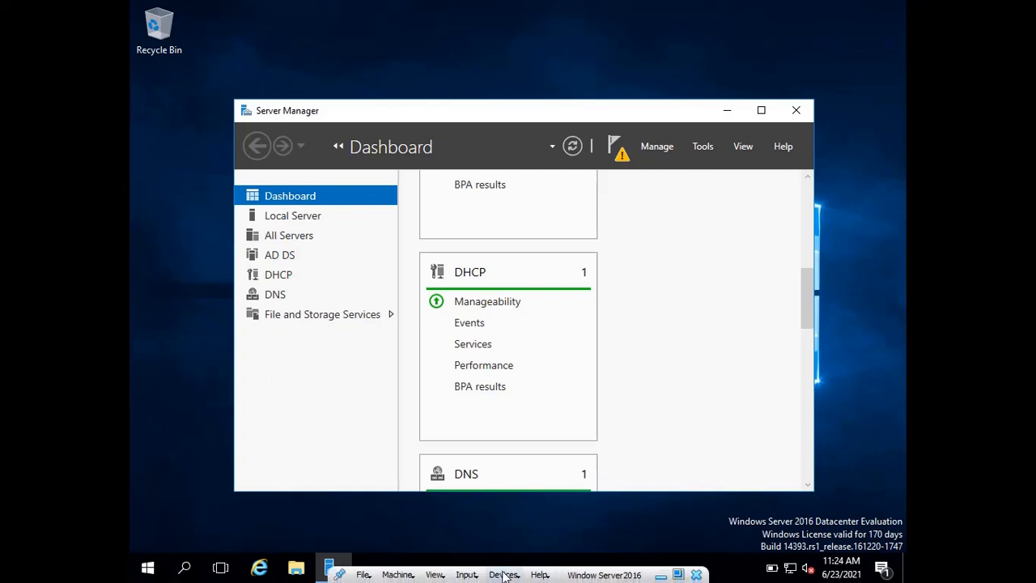
pyautogui.click(435, 574)
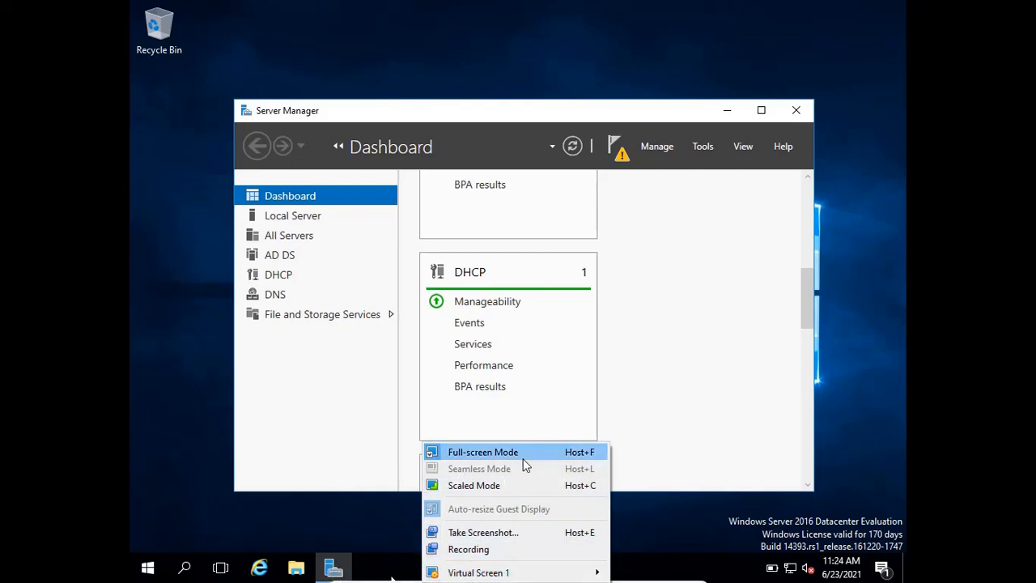
pyautogui.click(523, 454)
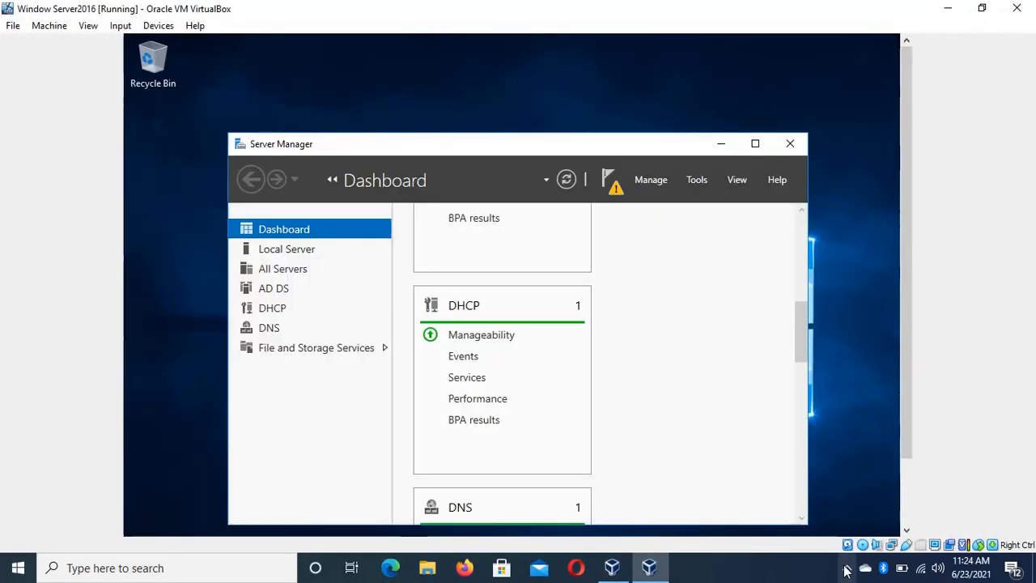
pyautogui.click(846, 568)
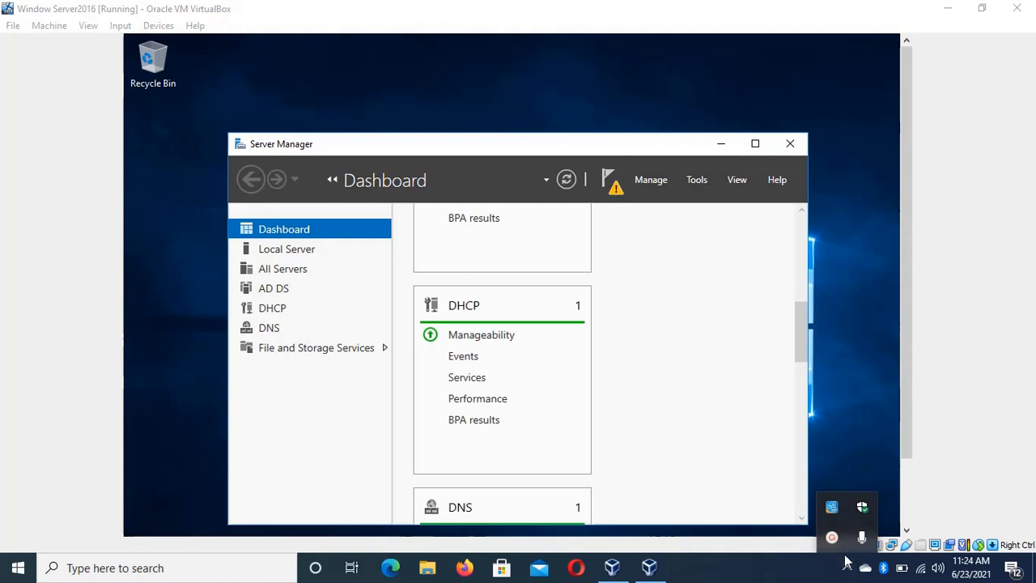
pyautogui.click(832, 539)
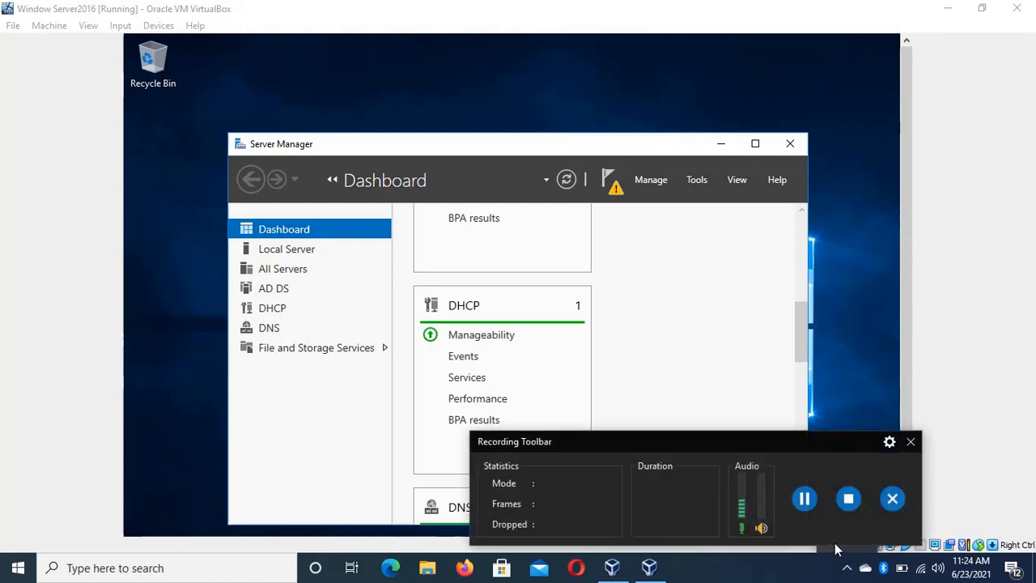